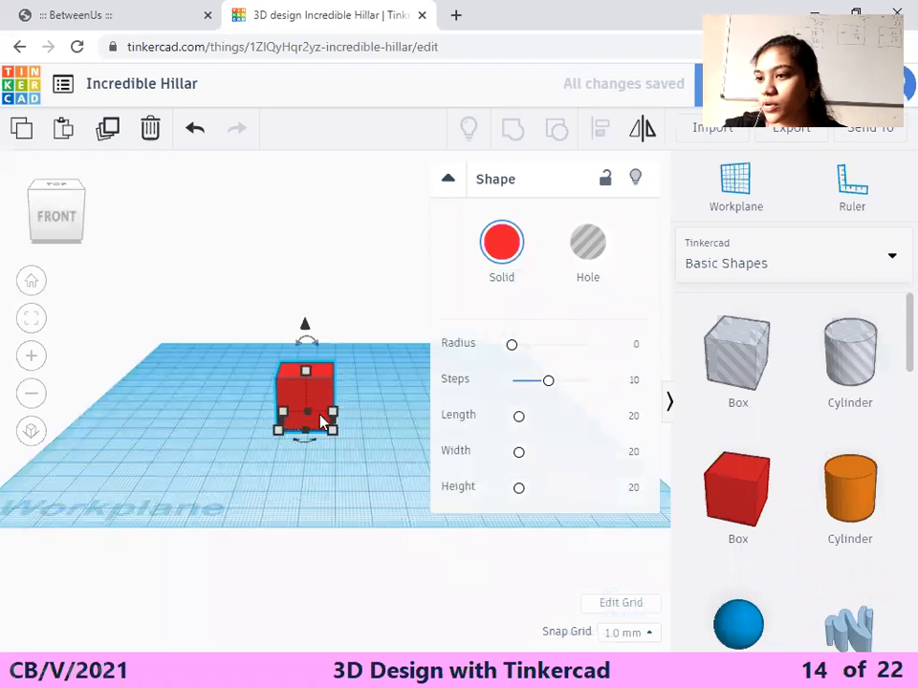
# Stretch the red box into a longer rectangular block about 59 mm long
pyautogui.moveTo(68, 235); pyautogui.dragTo(49, 230)
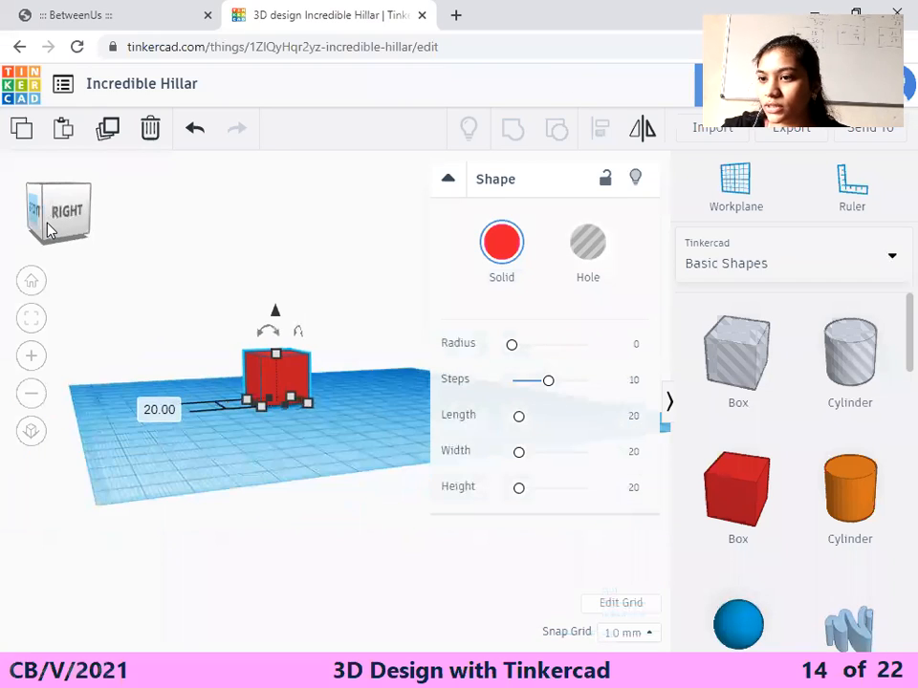
pyautogui.moveTo(309, 409); pyautogui.dragTo(384, 402)
pyautogui.click(52, 224)
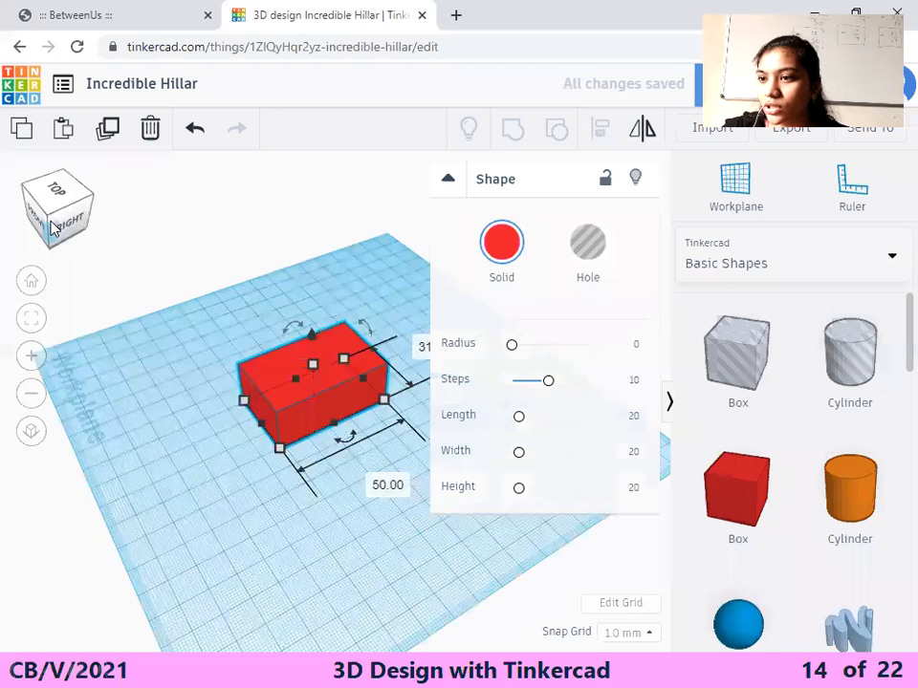
pyautogui.click(49, 228)
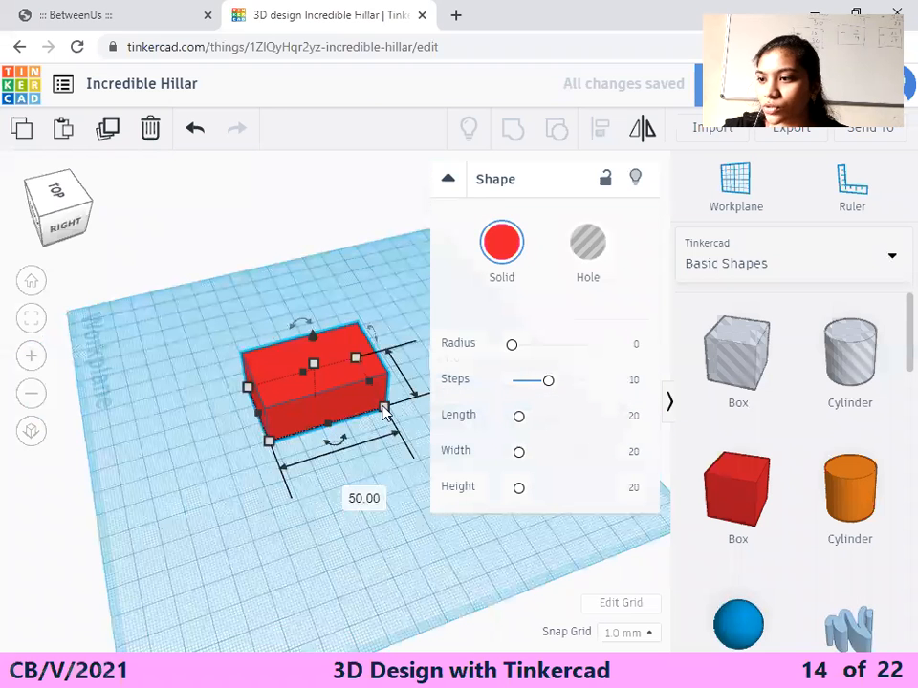
pyautogui.moveTo(382, 407); pyautogui.dragTo(400, 402)
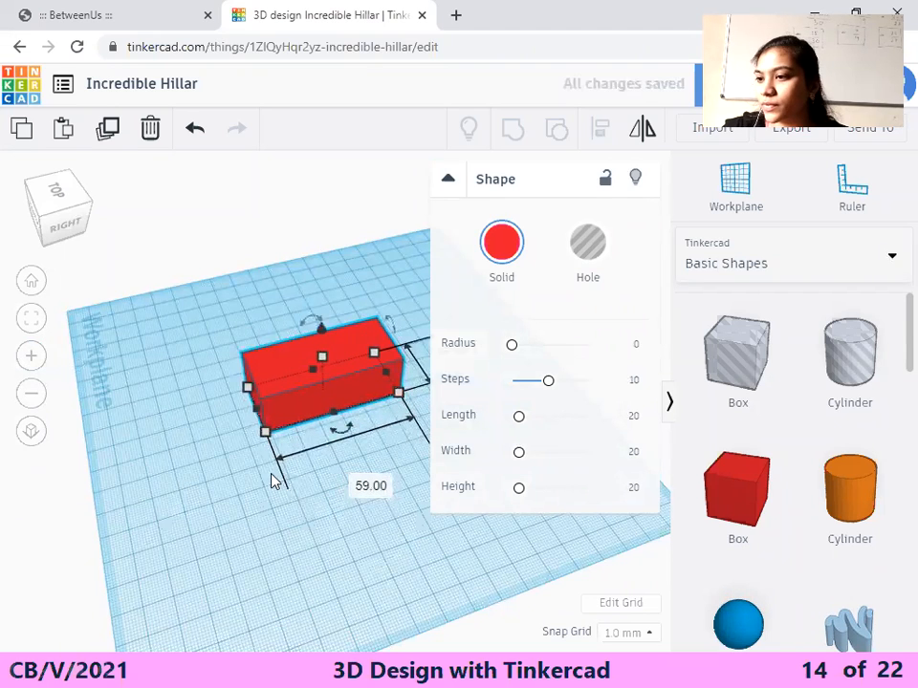
pyautogui.click(277, 476)
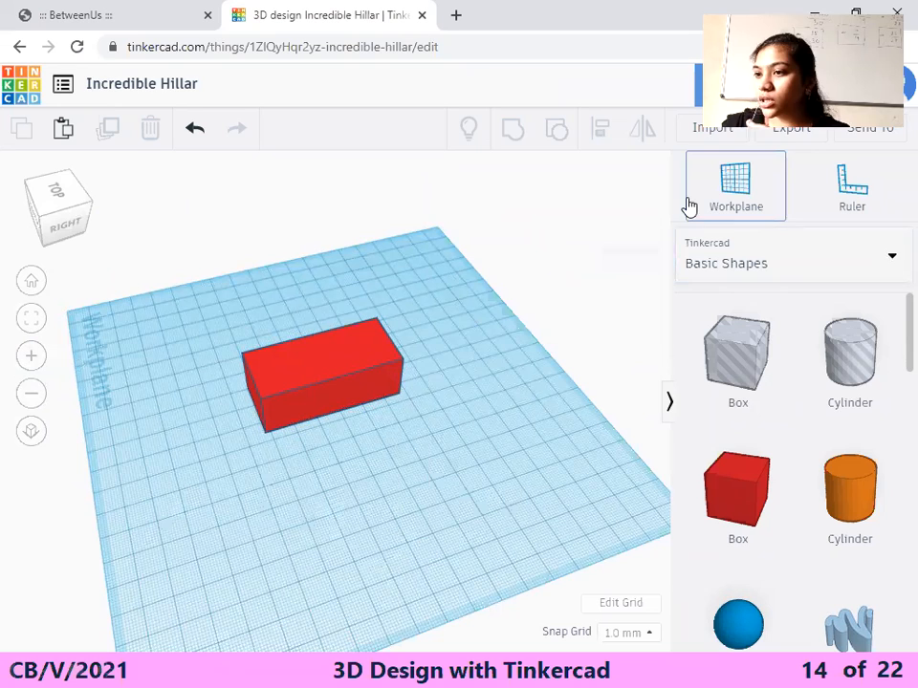
# Set the workplane on the red block's top face and place a Roof shape on it
pyautogui.click(747, 190)
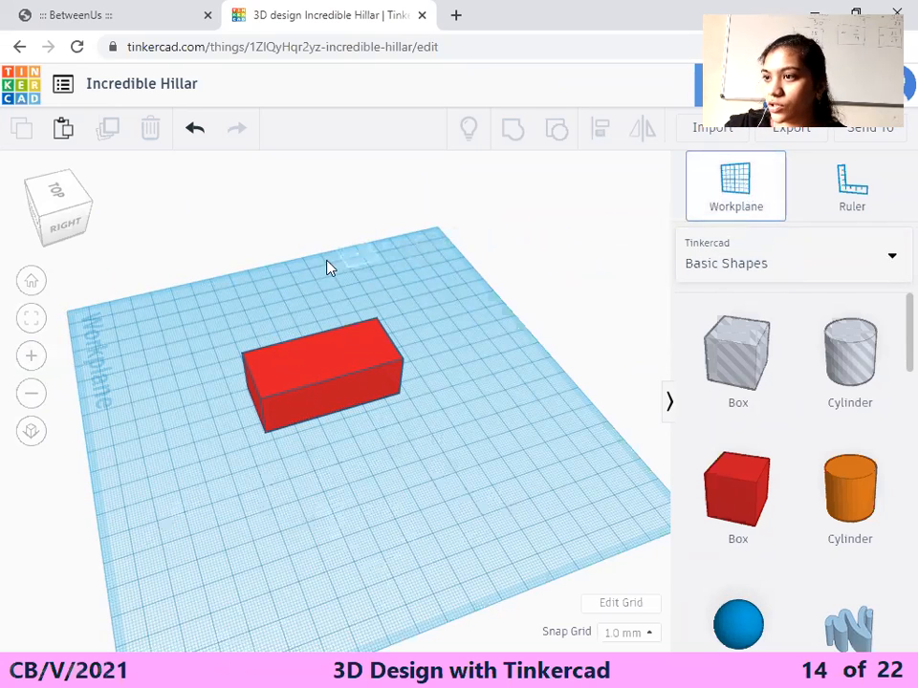
pyautogui.click(312, 363)
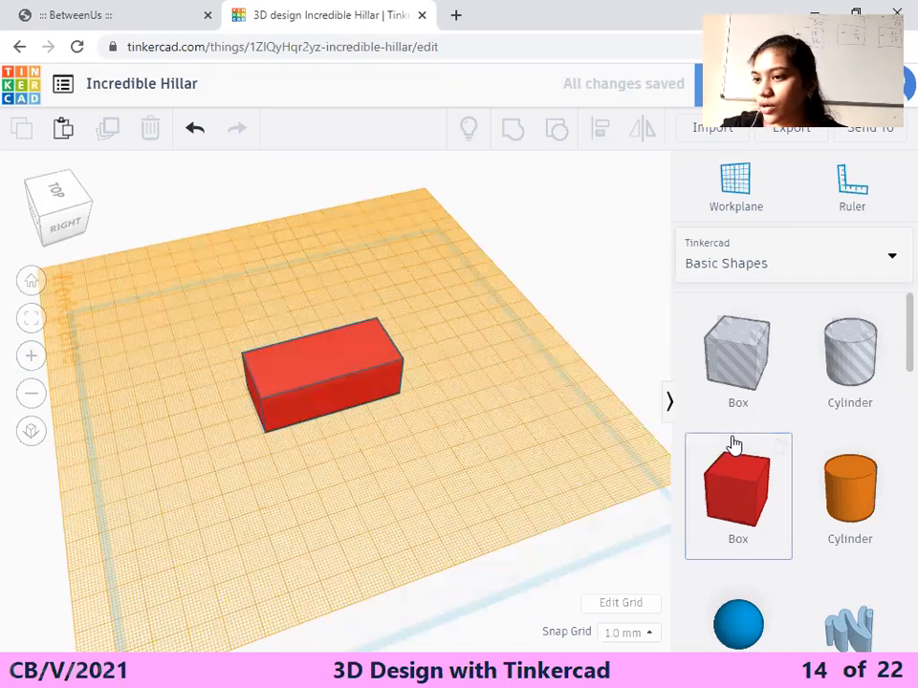
pyautogui.scroll(-5, 862, 514)
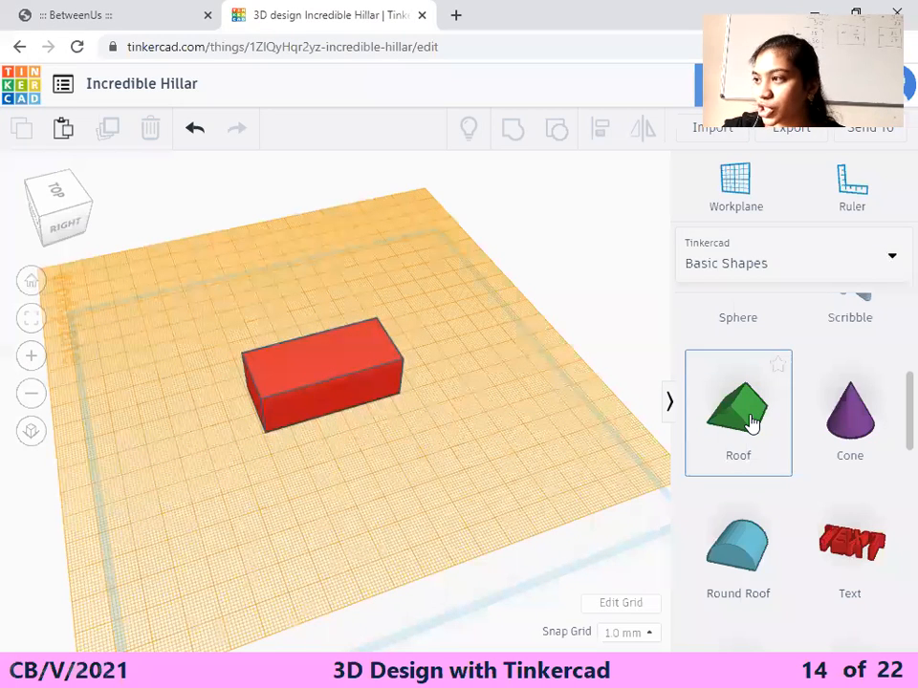
pyautogui.moveTo(752, 421); pyautogui.dragTo(398, 359)
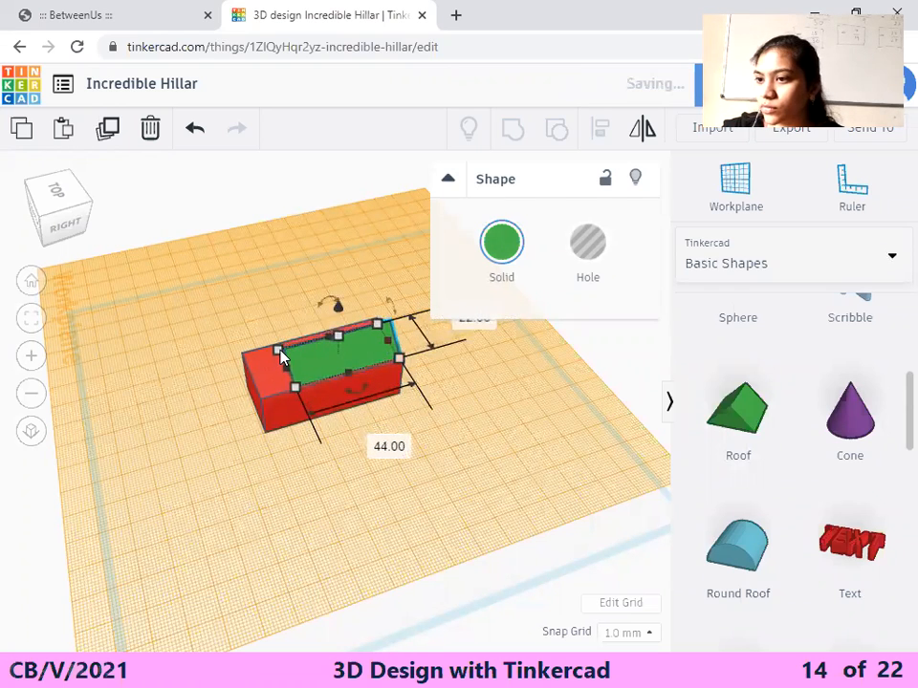
# Resize the green roof to about 58 by 30 mm so it spans the red block's top
pyautogui.moveTo(281, 353); pyautogui.dragTo(245, 361)
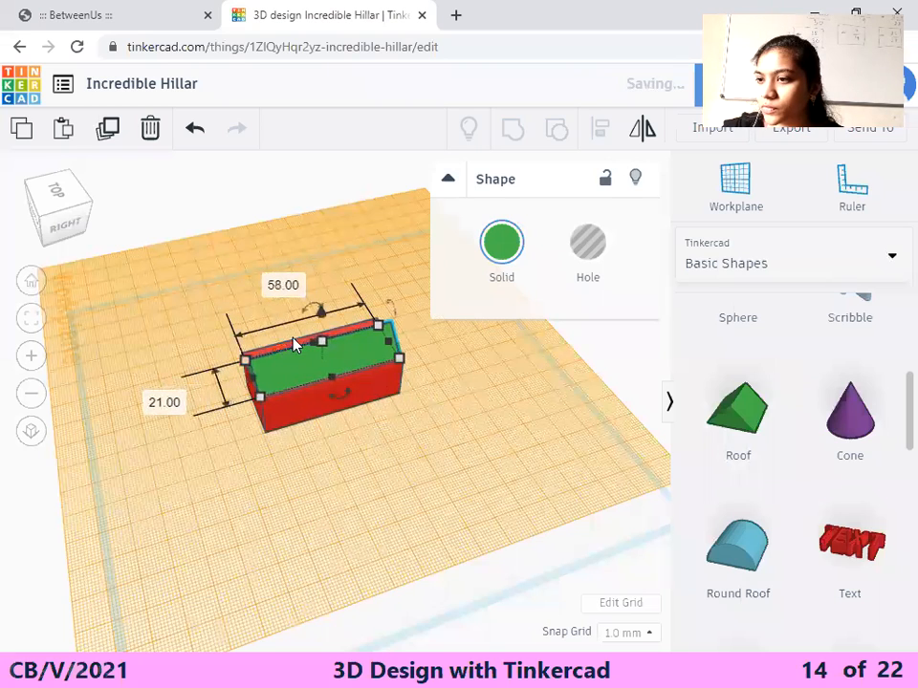
pyautogui.moveTo(317, 339)
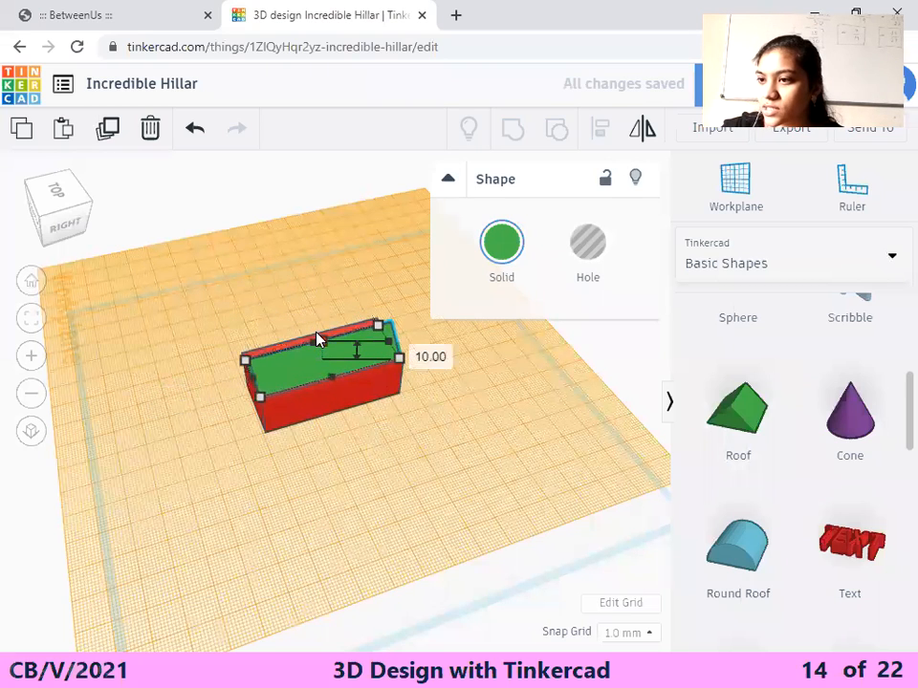
pyautogui.moveTo(244, 358); pyautogui.dragTo(241, 355)
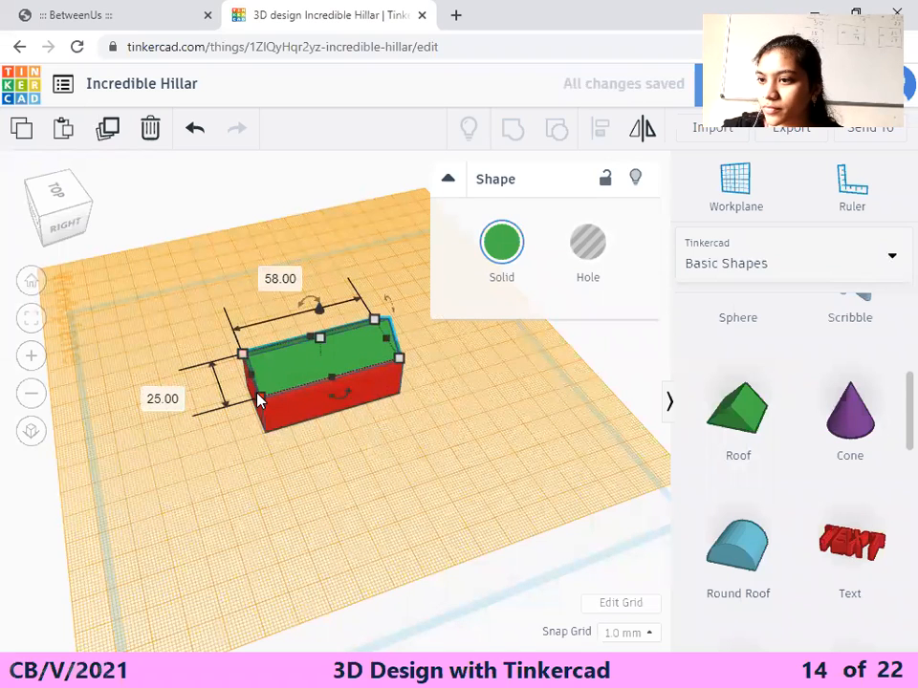
pyautogui.moveTo(266, 410); pyautogui.dragTo(270, 419)
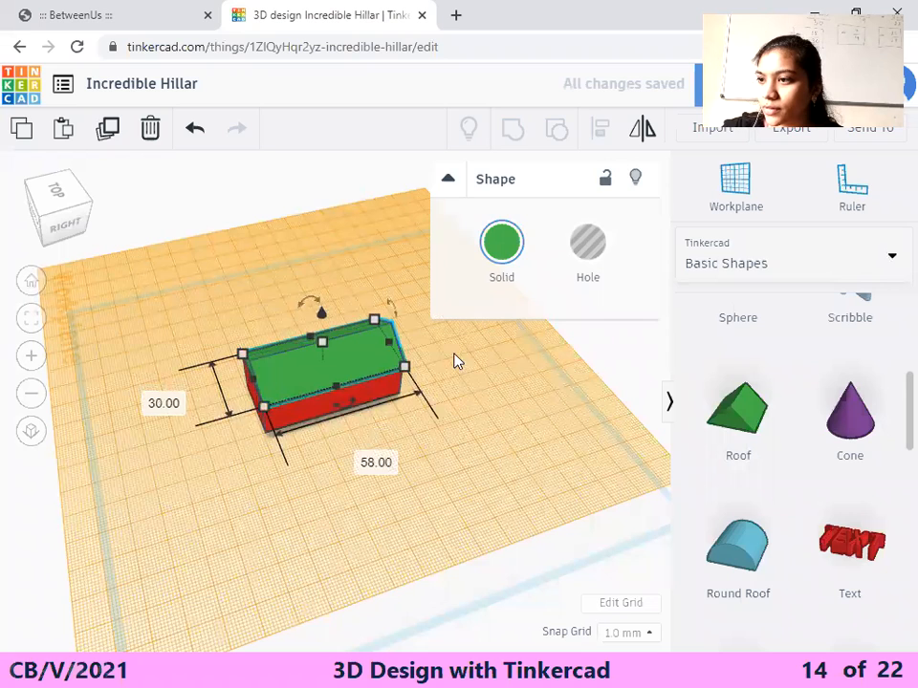
pyautogui.click(424, 416)
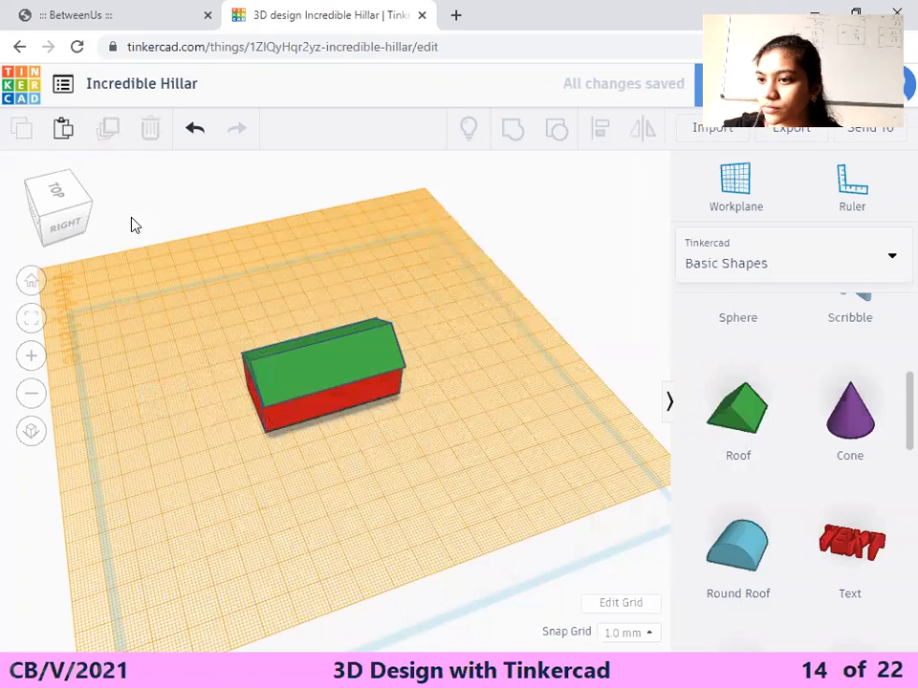
# Shift the green roof sideways over the block's front end and adjust its front corner for a more even overhang
pyautogui.click(67, 226)
pyautogui.moveTo(69, 223); pyautogui.dragTo(68, 226)
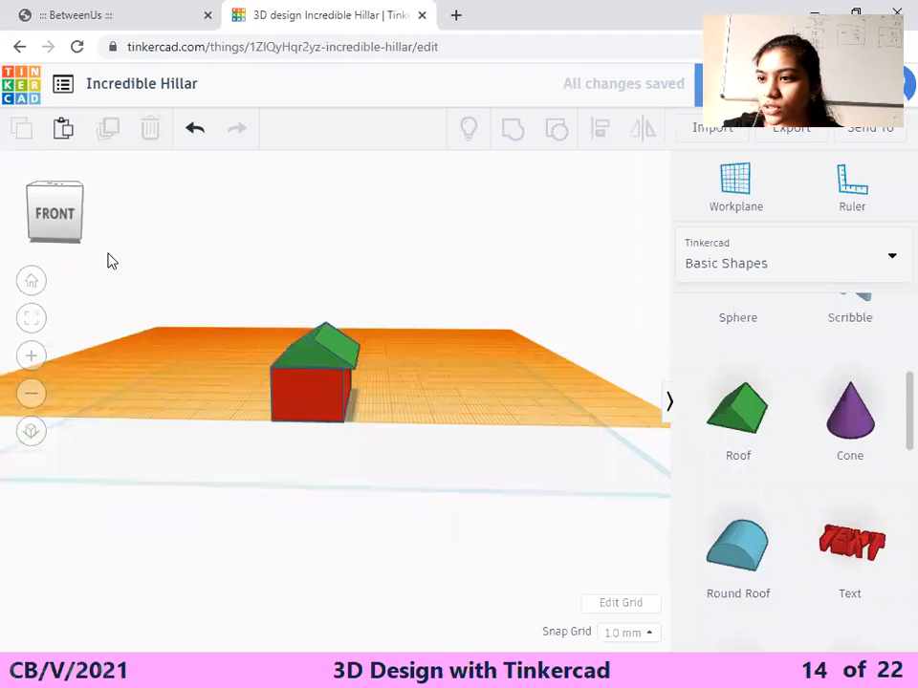
pyautogui.moveTo(318, 363); pyautogui.dragTo(308, 363)
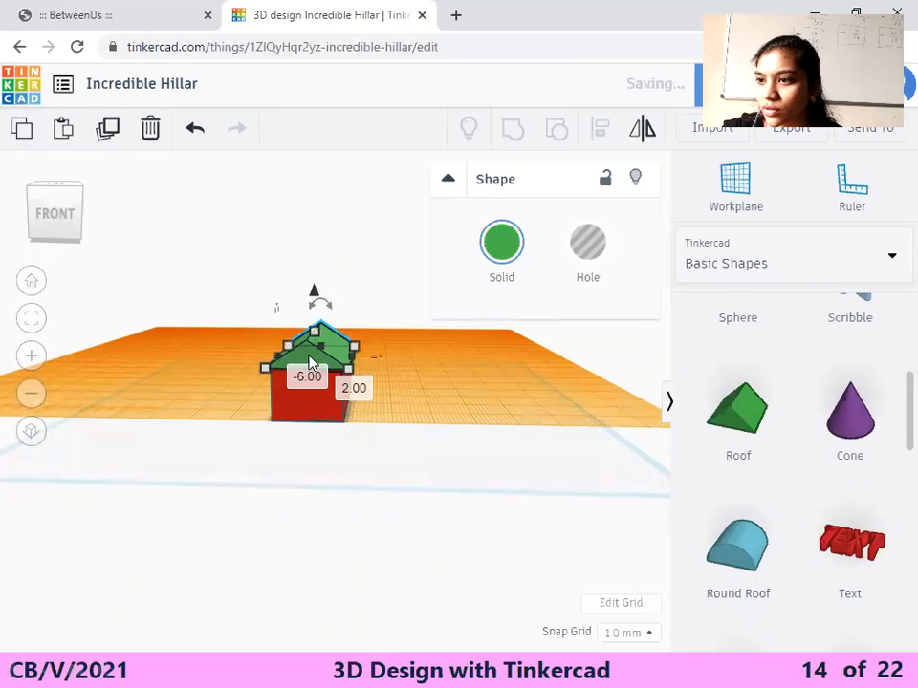
pyautogui.click(405, 436)
pyautogui.click(313, 358)
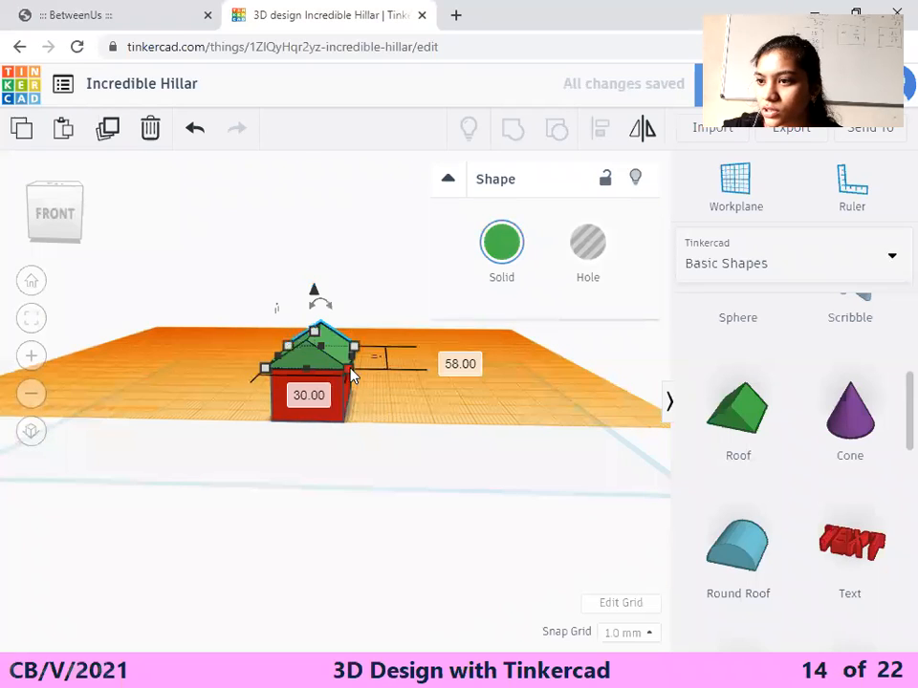
pyautogui.moveTo(352, 373); pyautogui.dragTo(302, 357)
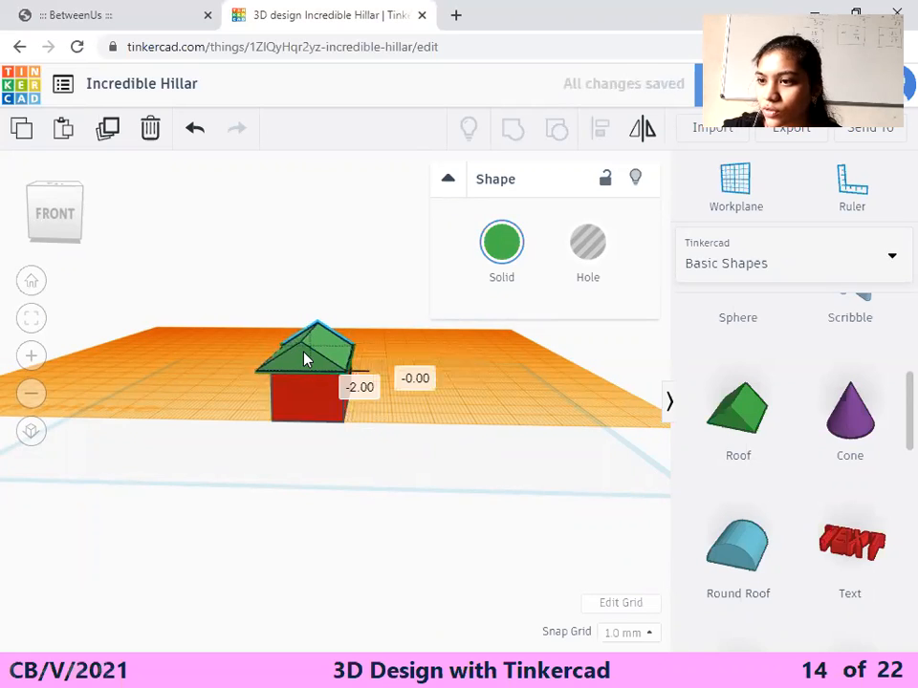
pyautogui.click(410, 456)
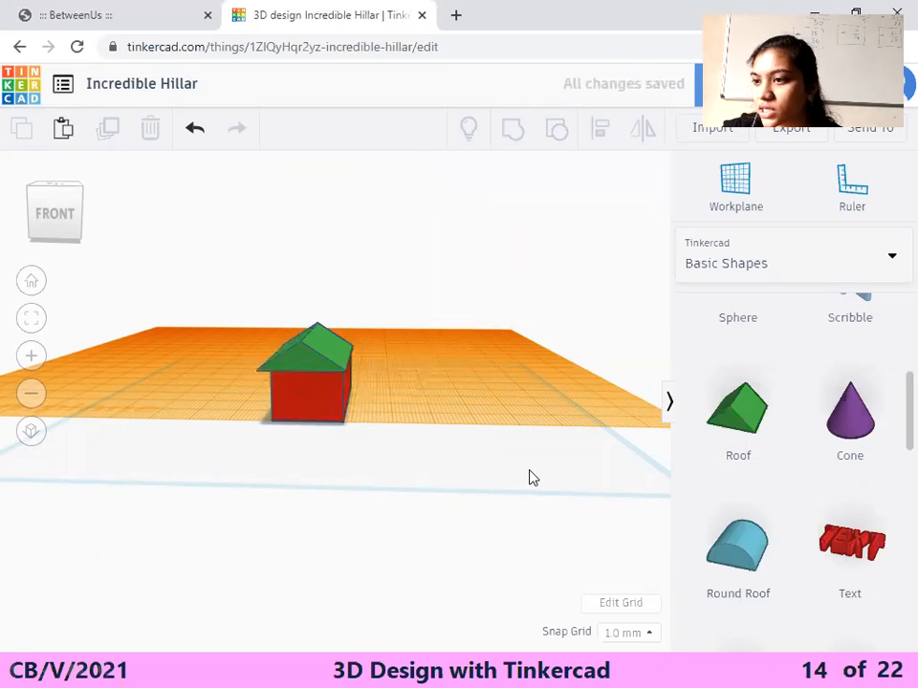
# Enlarge the roof to about 64 by 35 mm and move it 2 mm along the block
pyautogui.click(321, 368)
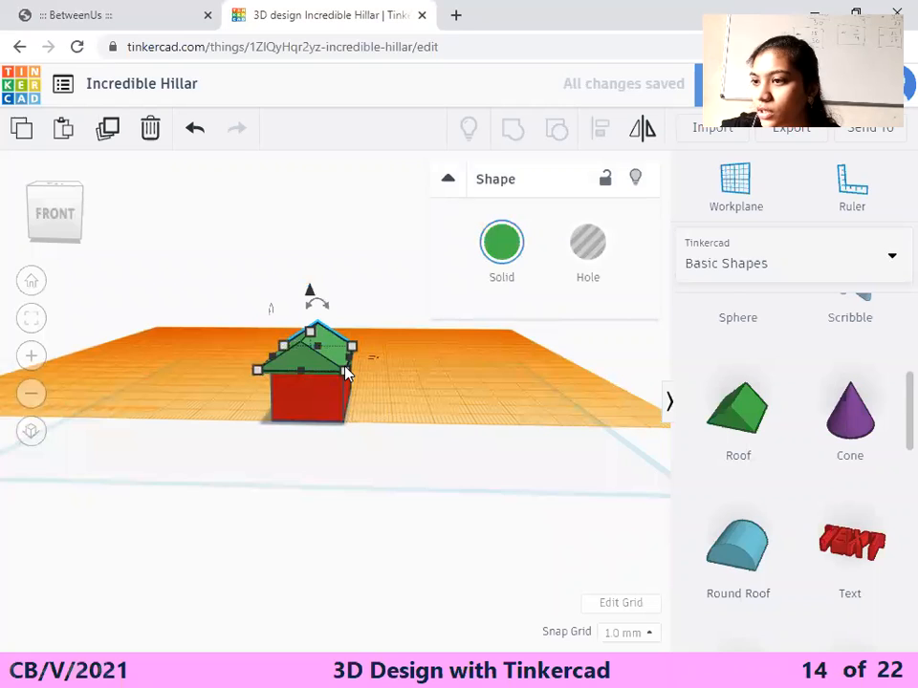
pyautogui.moveTo(359, 375); pyautogui.dragTo(356, 374)
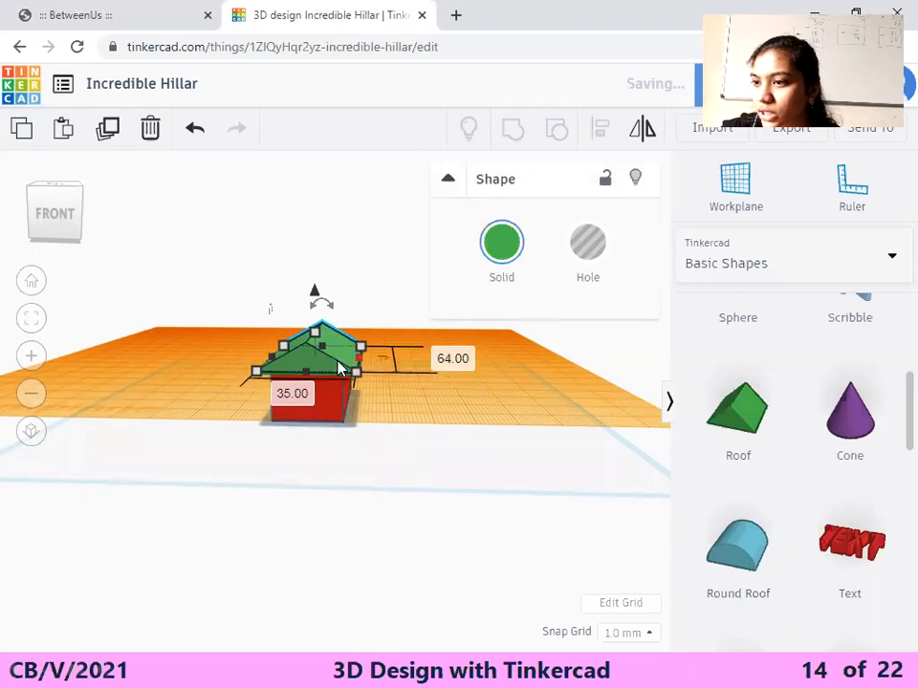
pyautogui.click(352, 432)
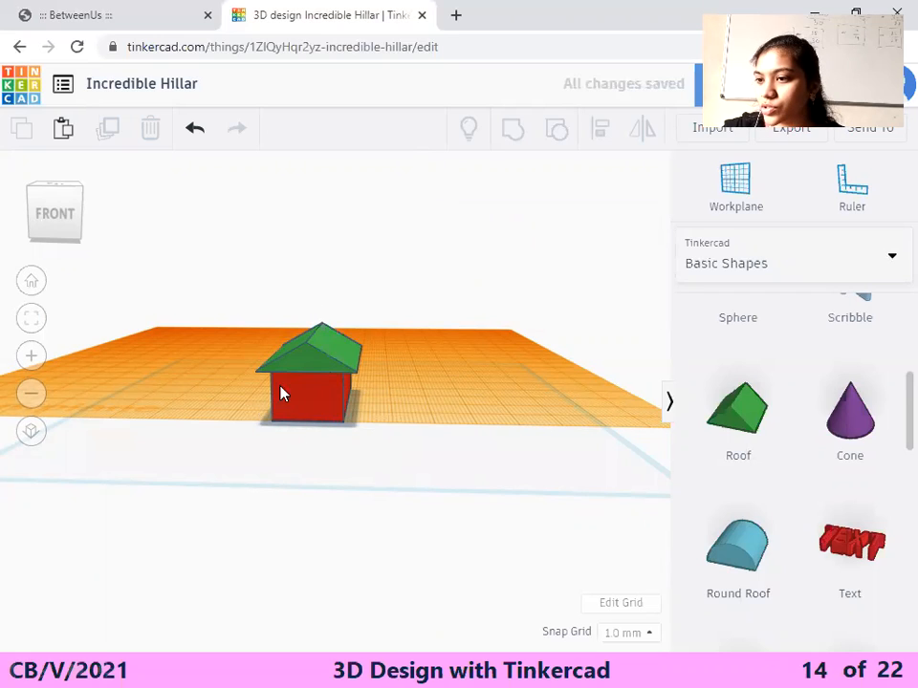
pyautogui.click(306, 367)
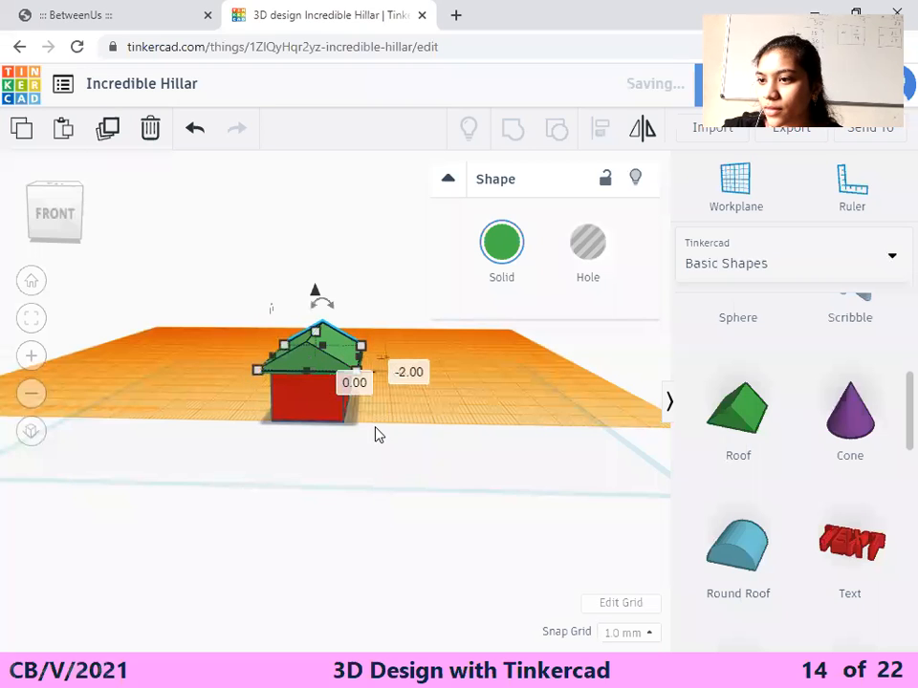
pyautogui.click(225, 354)
# Working from the block's left side, resize the roof to about 61 by 41 mm
pyautogui.click(56, 233)
pyautogui.moveTo(56, 227); pyautogui.dragTo(80, 215)
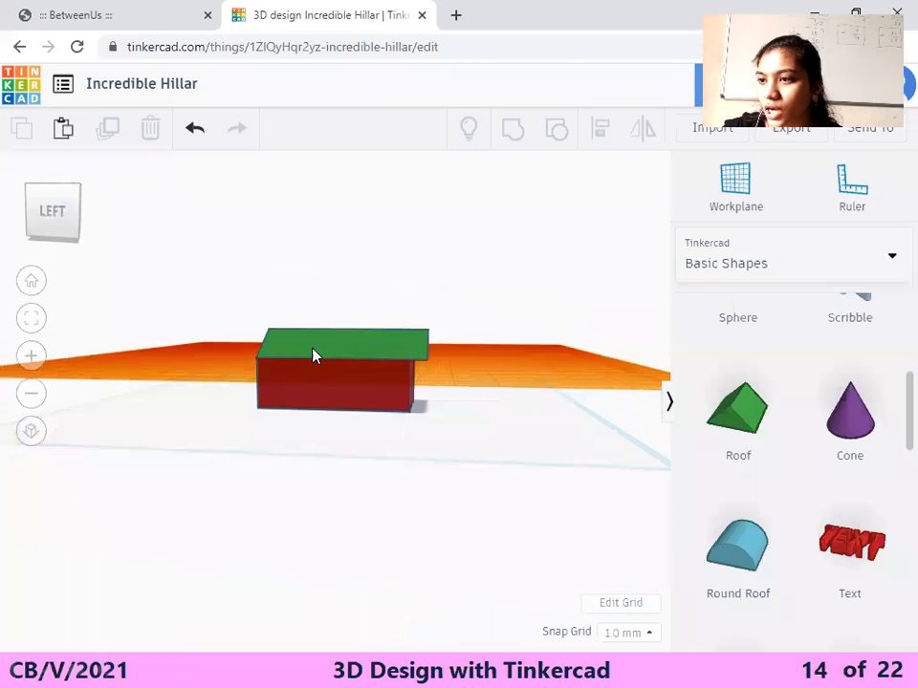
pyautogui.click(318, 345)
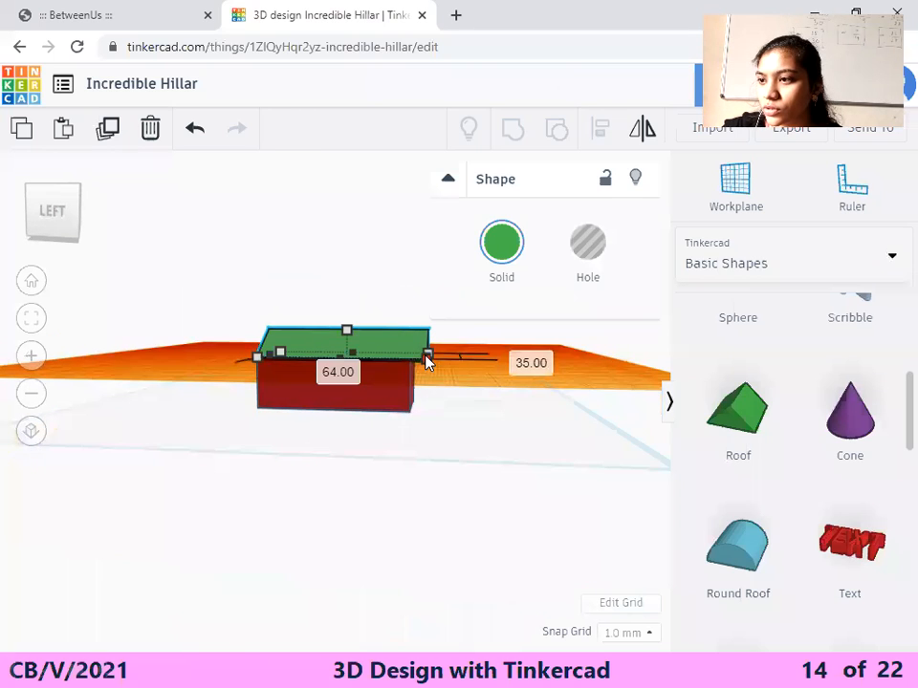
pyautogui.moveTo(417, 356); pyautogui.dragTo(416, 356)
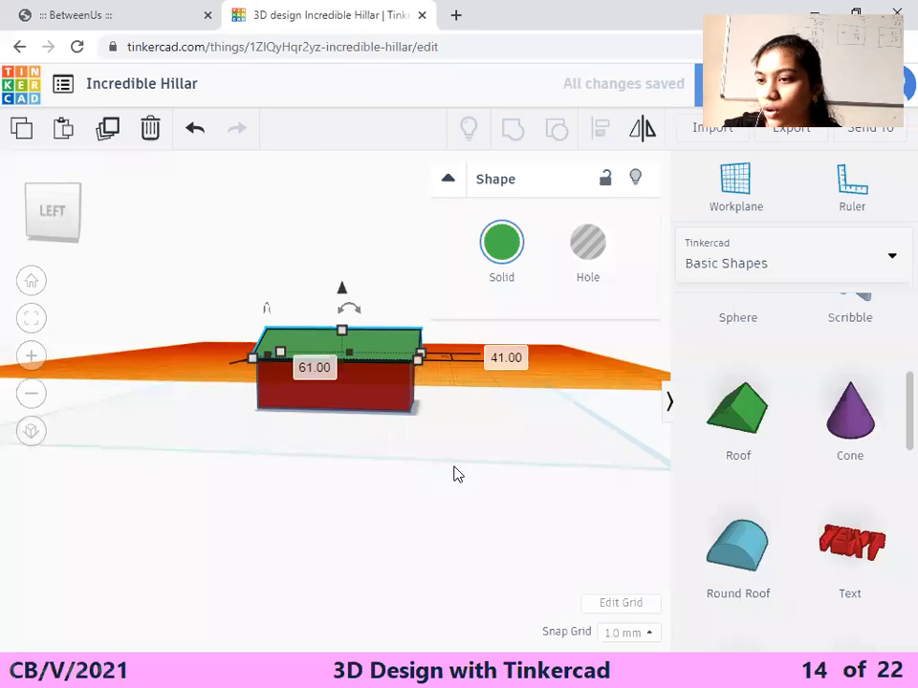
pyautogui.click(454, 465)
# Adjust the roof's corner on the left side and move the roof 2 mm to balance its end overhangs
pyautogui.click(389, 343)
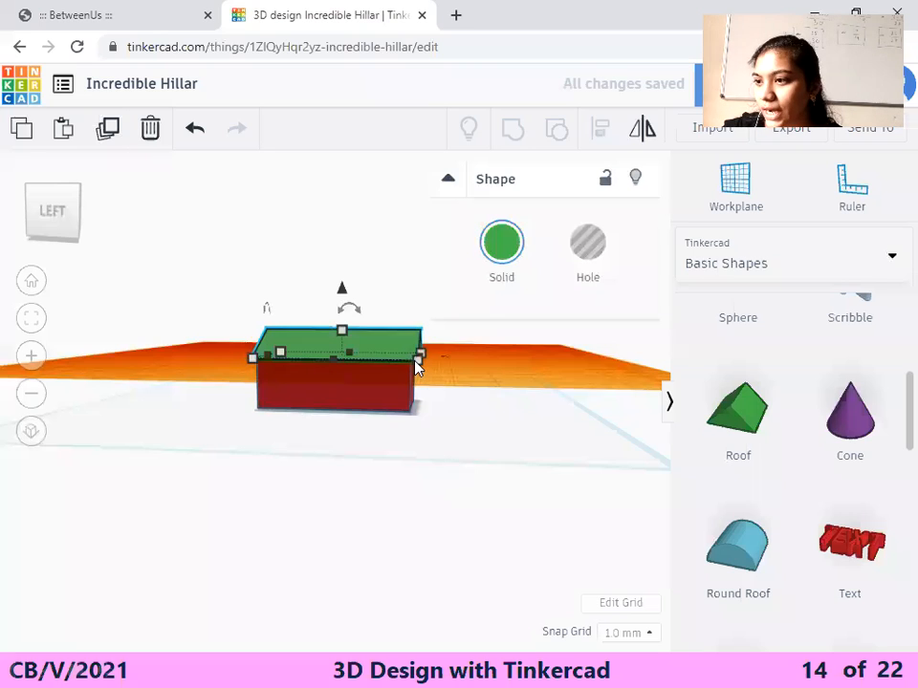
pyautogui.moveTo(410, 364); pyautogui.dragTo(413, 369)
pyautogui.moveTo(355, 353); pyautogui.dragTo(371, 351)
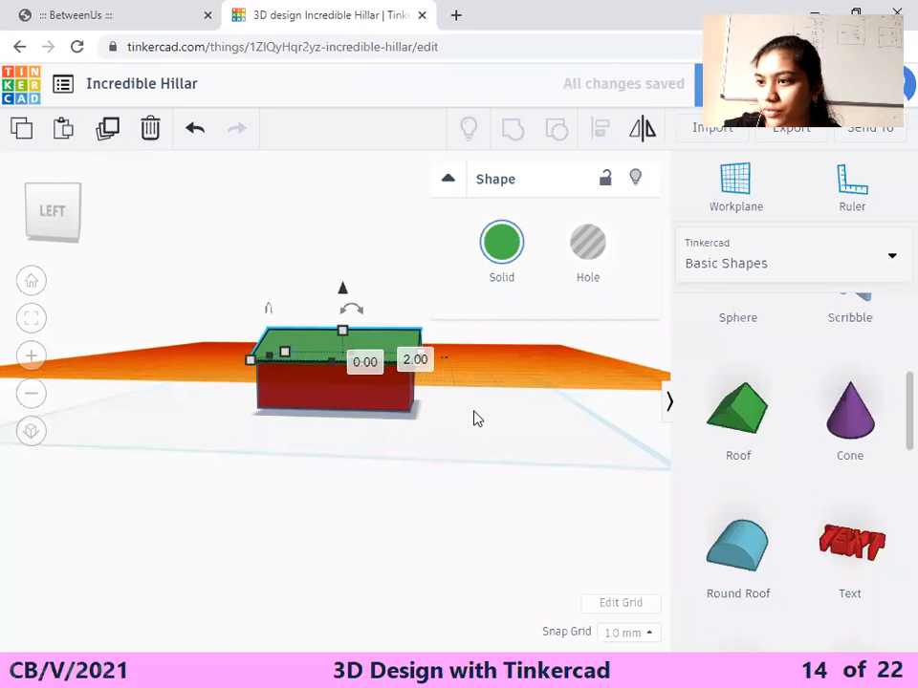
pyautogui.click(483, 497)
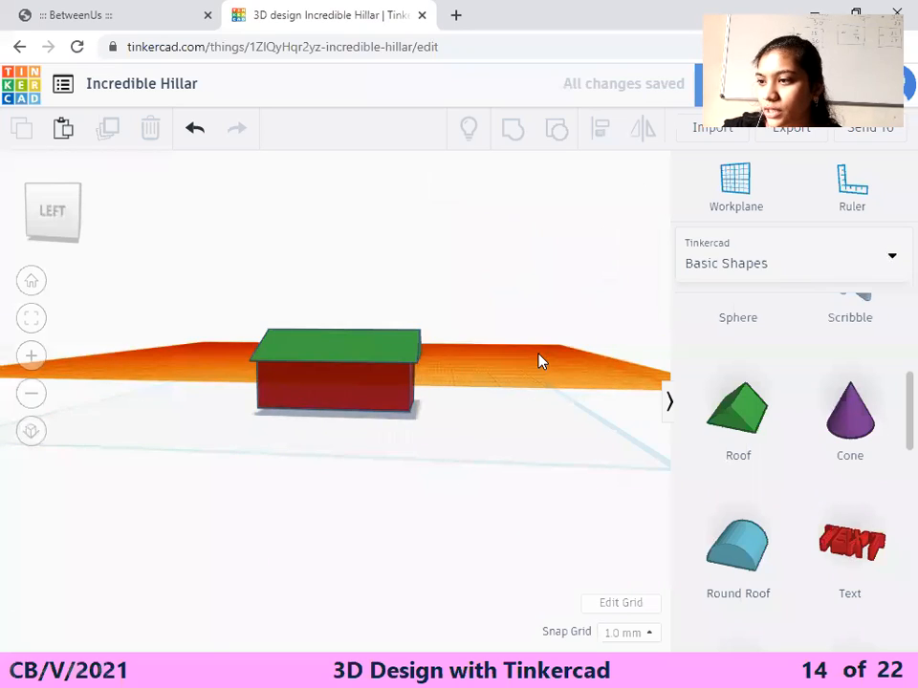
# Pull in the roof's front corners to resize it to about 59 by 30 mm, leaving a small overhang around the block
pyautogui.moveTo(47, 216); pyautogui.dragTo(45, 219)
pyautogui.click(277, 424)
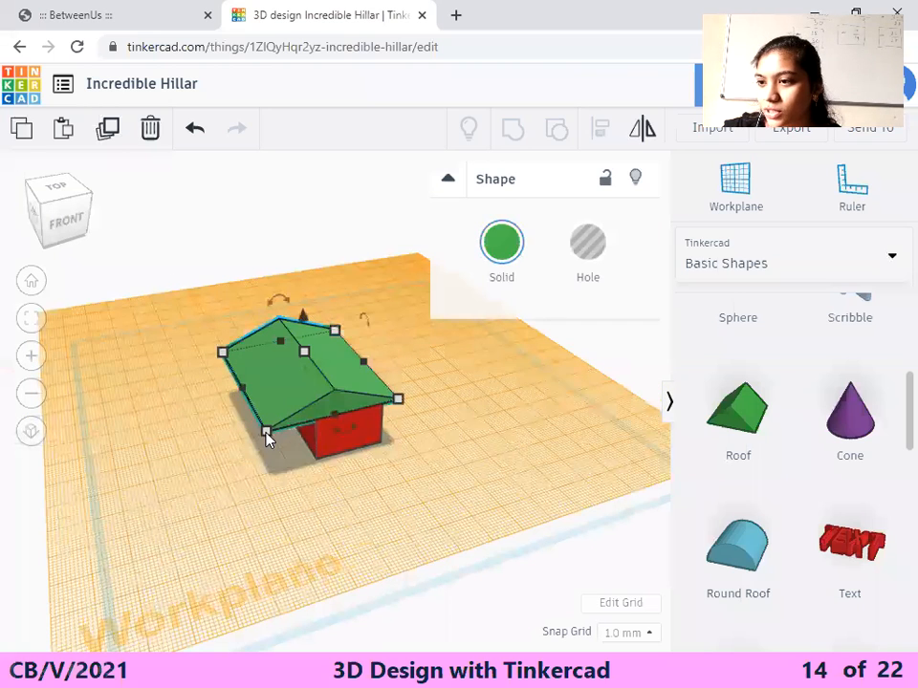
pyautogui.moveTo(268, 435); pyautogui.dragTo(309, 418)
pyautogui.click(57, 221)
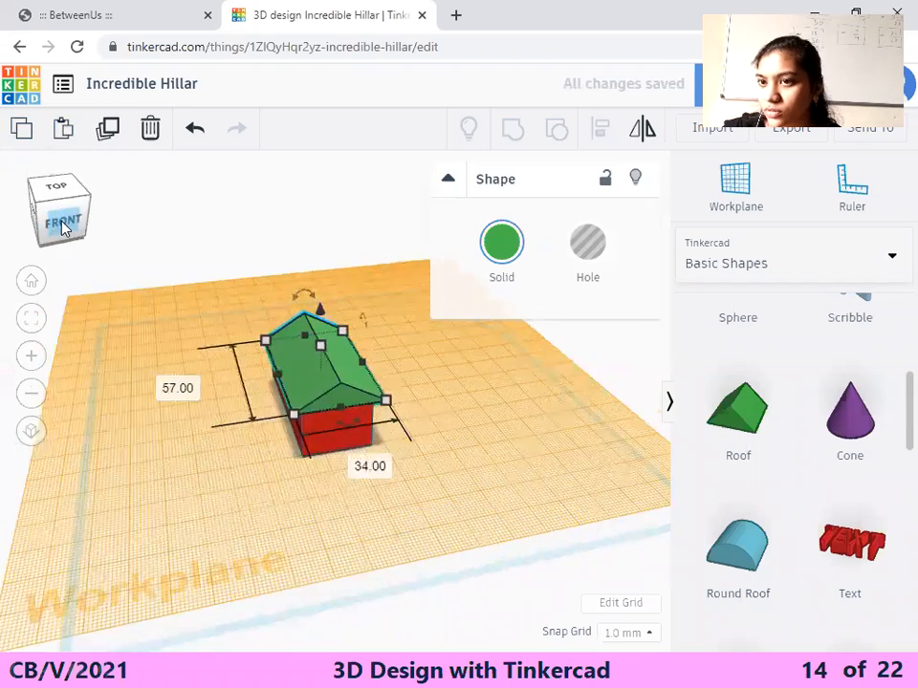
pyautogui.moveTo(53, 222); pyautogui.dragTo(63, 223)
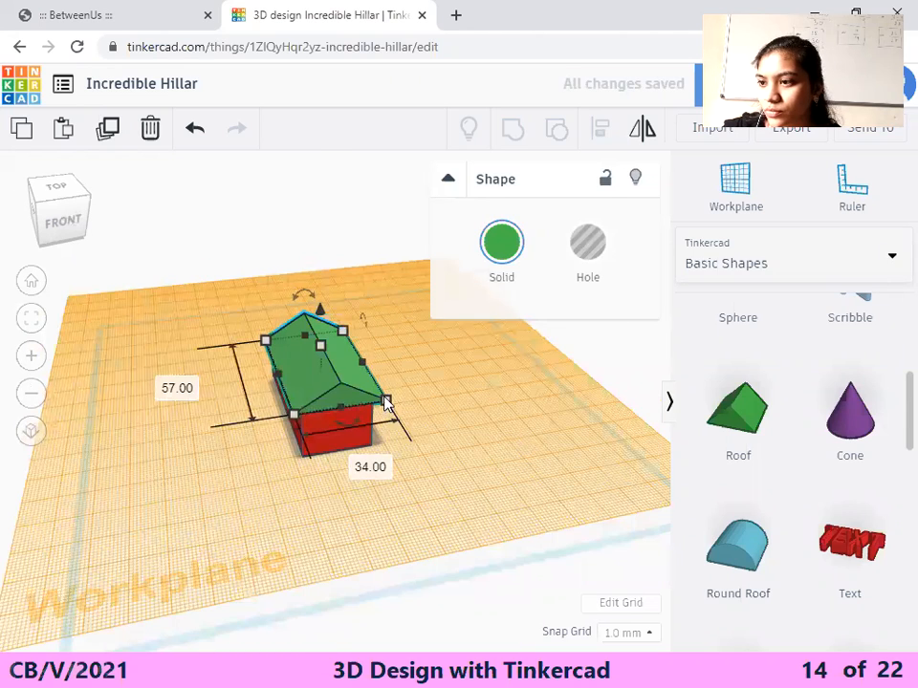
pyautogui.moveTo(382, 404); pyautogui.dragTo(379, 413)
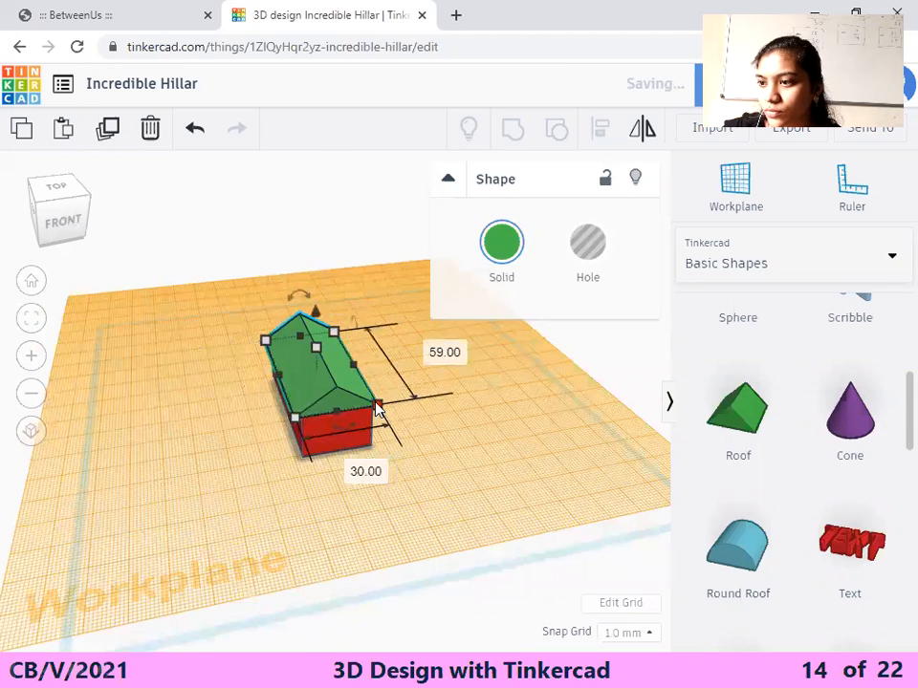
pyautogui.click(449, 434)
pyautogui.scroll(-3, 450, 436)
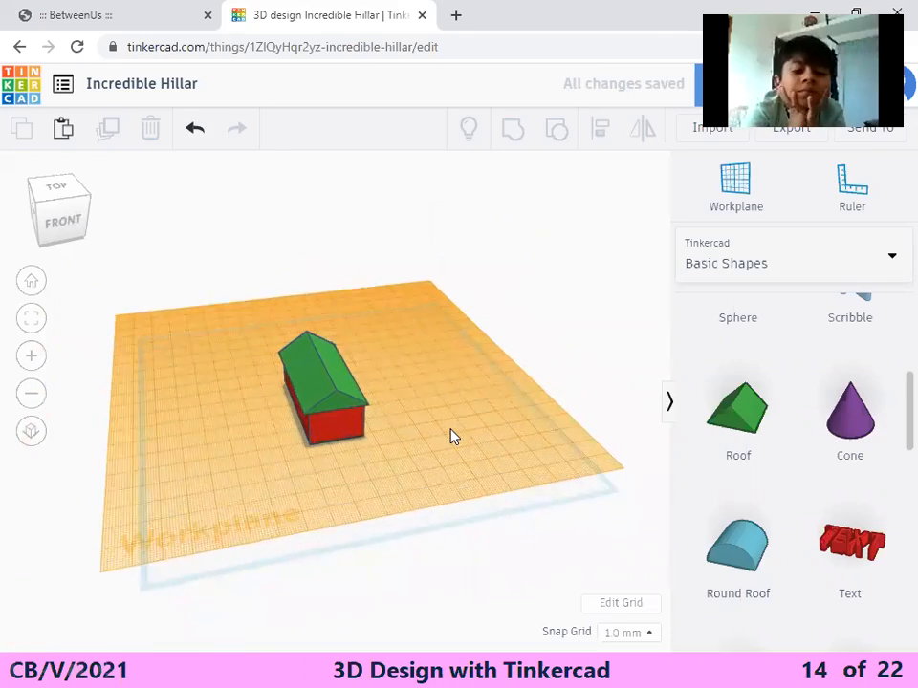
pyautogui.scroll(4, 453, 437)
pyautogui.scroll(2, 146, 484)
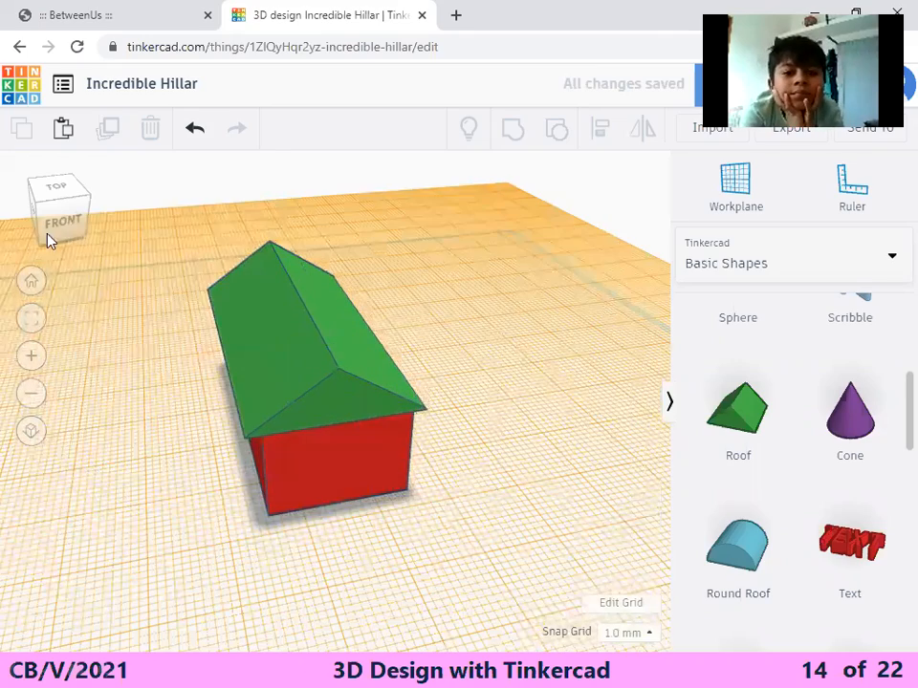
# Examine the roof's fit and overhang around the block from the left, right and front sides
pyautogui.moveTo(69, 227); pyautogui.dragTo(258, 381)
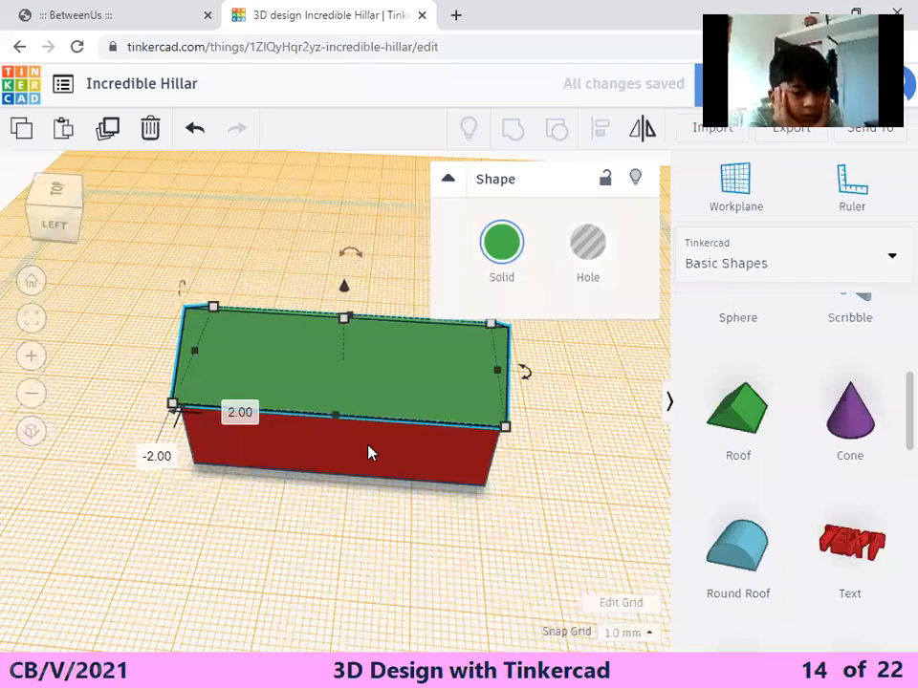
pyautogui.click(69, 207)
pyautogui.moveTo(68, 203); pyautogui.dragTo(113, 209)
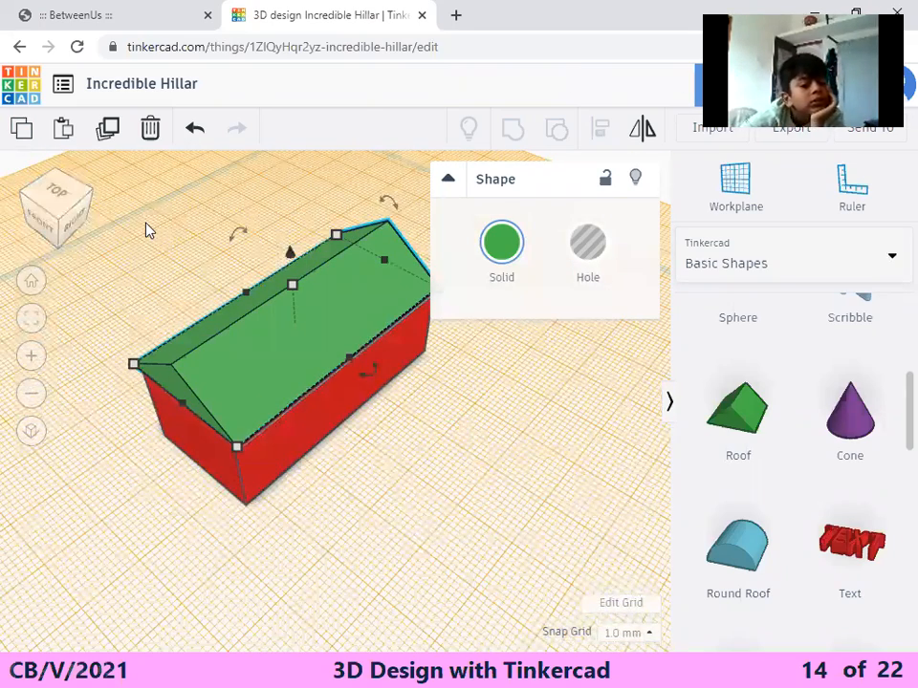
pyautogui.click(50, 194)
pyautogui.click(52, 191)
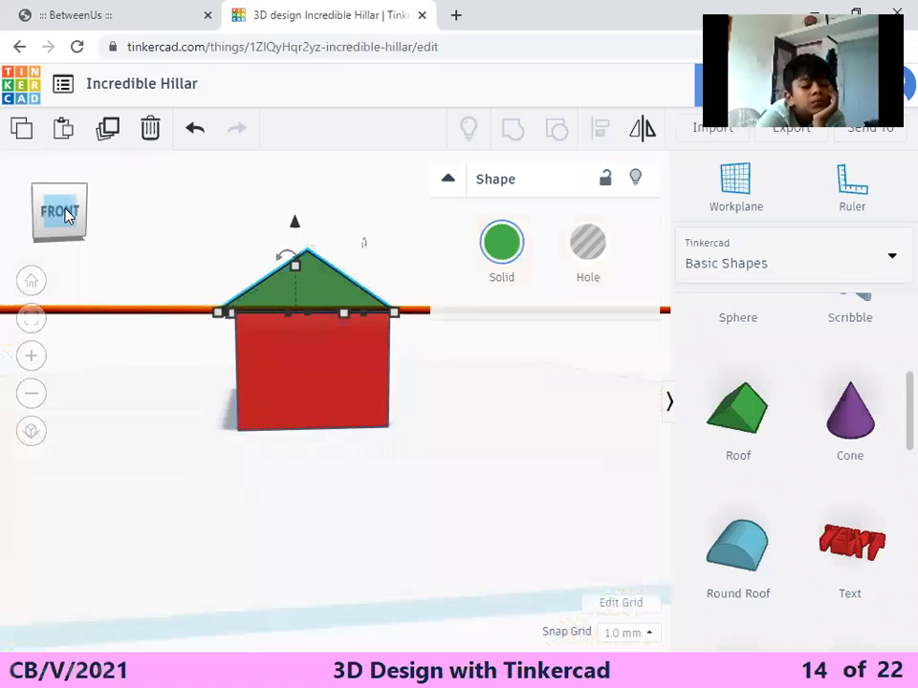
pyautogui.moveTo(67, 215); pyautogui.dragTo(71, 277)
pyautogui.moveTo(285, 329)
pyautogui.mouseDown()
pyautogui.moveTo(287, 340)
pyautogui.moveTo(286, 331)
pyautogui.mouseUp()
pyautogui.click(626, 456)
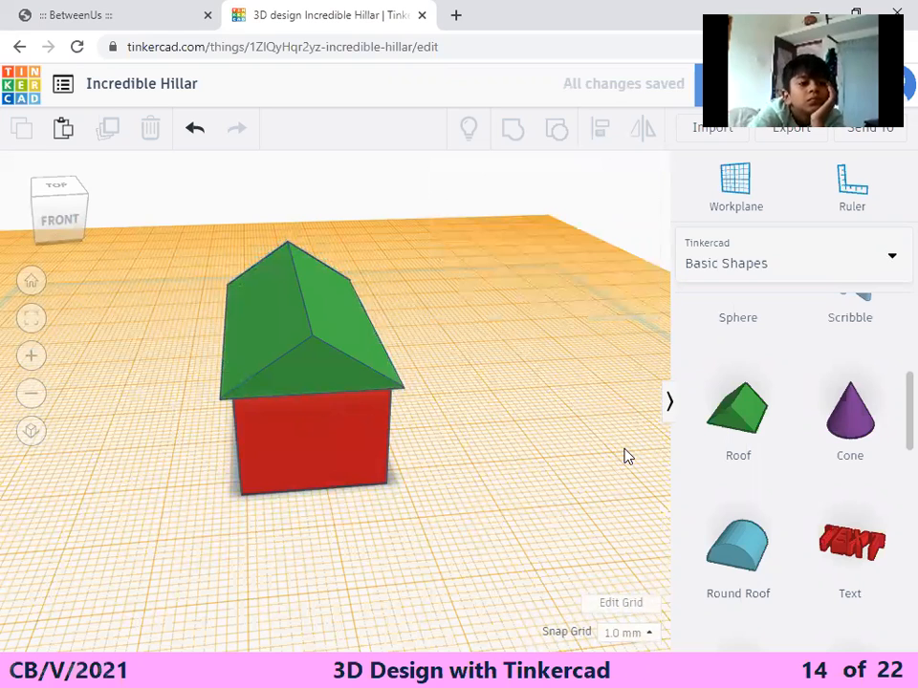
pyautogui.moveTo(45, 205); pyautogui.dragTo(16, 267)
pyautogui.click(30, 280)
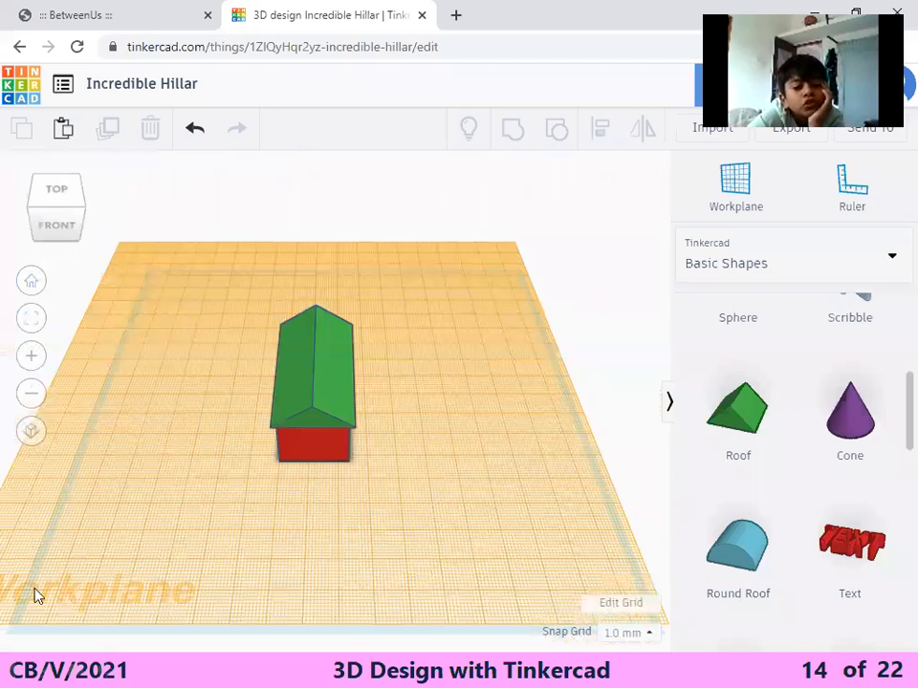
# Look over the whole house from a low front angle and return to the slide with the roof-building instructions
pyautogui.click(342, 449)
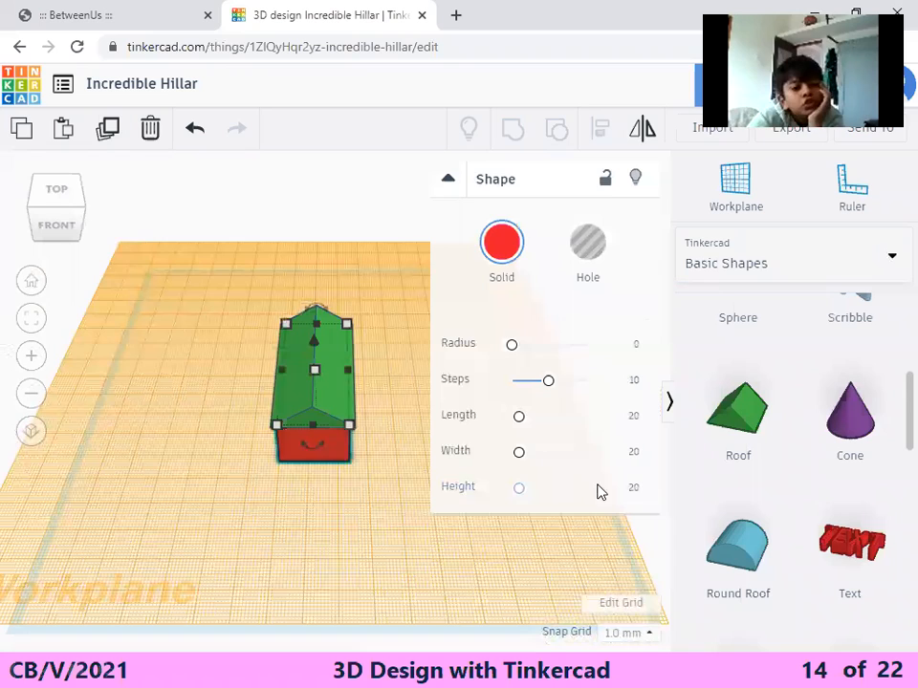
pyautogui.click(631, 563)
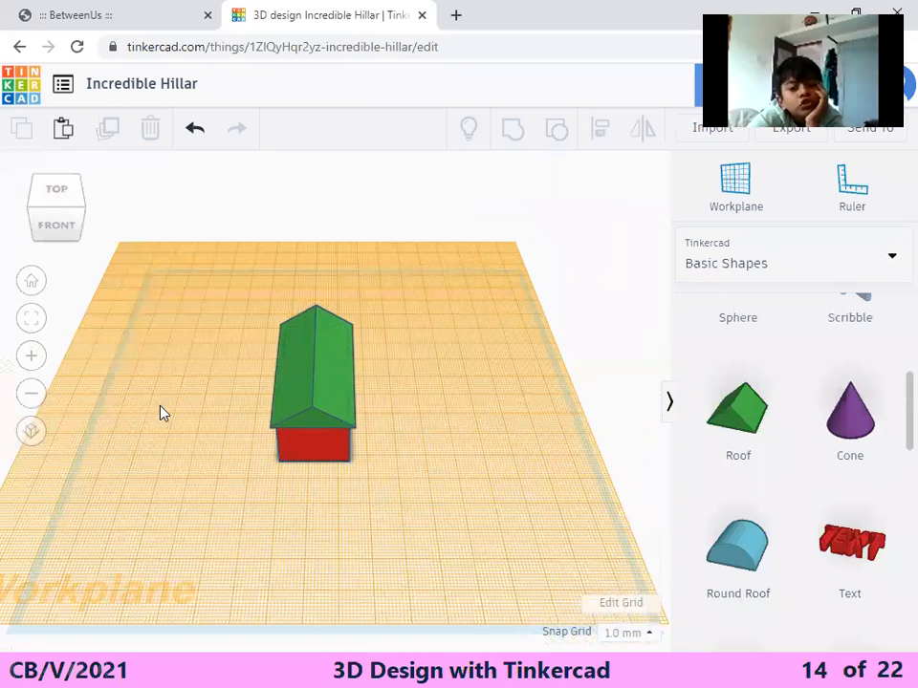
pyautogui.scroll(-4, 518, 408)
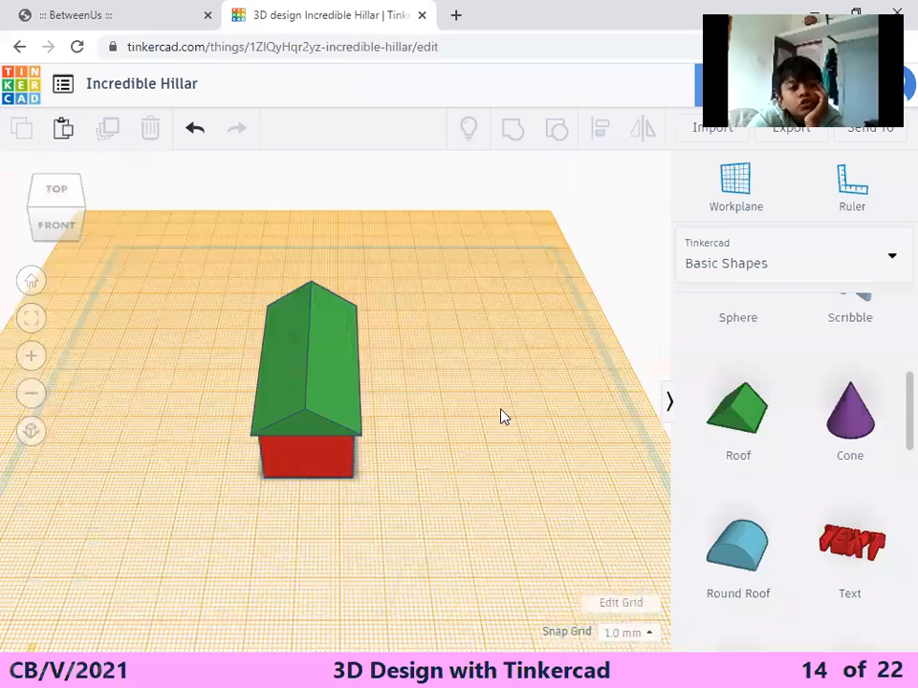
pyautogui.scroll(3, 535, 422)
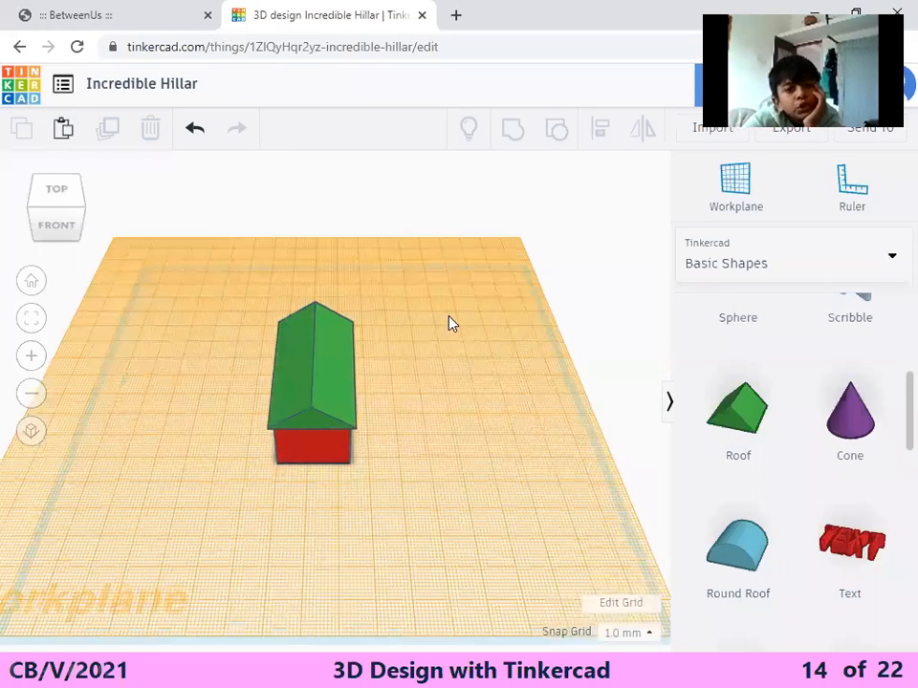
pyautogui.moveTo(44, 207)
pyautogui.mouseDown()
pyautogui.moveTo(46, 196)
pyautogui.moveTo(46, 205)
pyautogui.mouseUp()
pyautogui.click(48, 210)
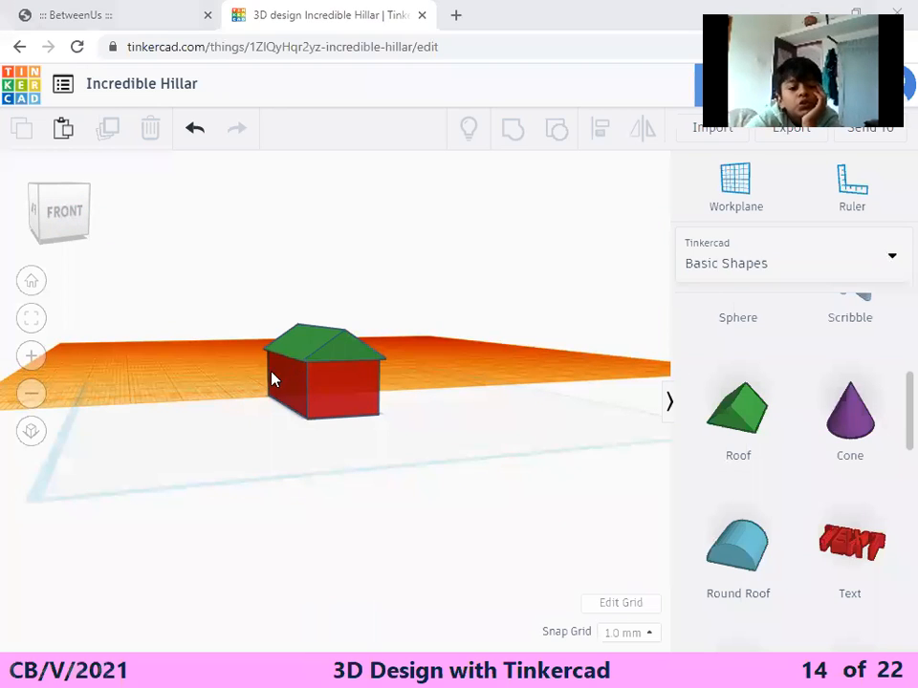
pyautogui.hotkey('alt', 'Tab')
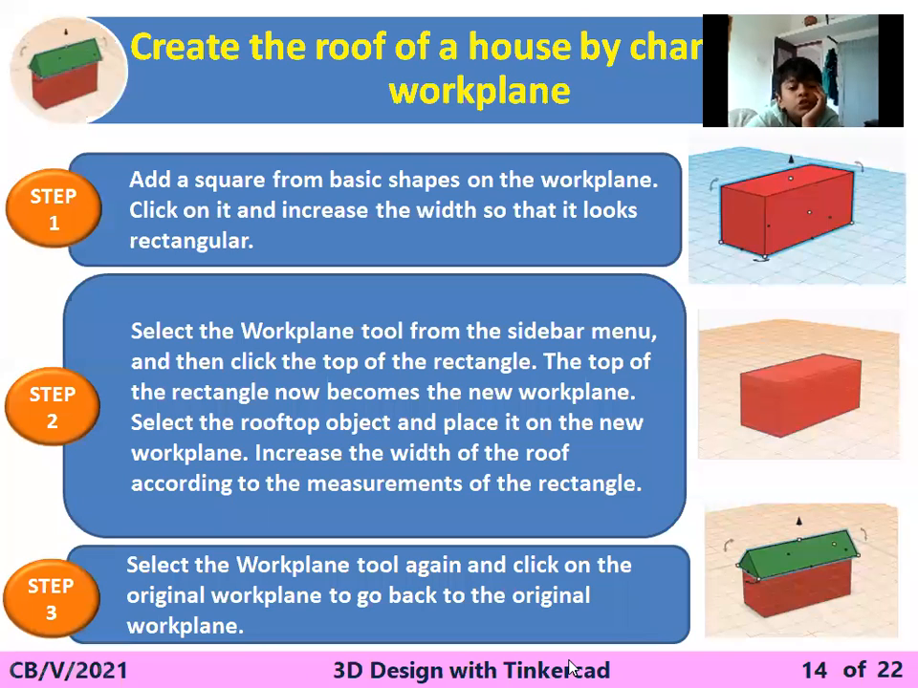
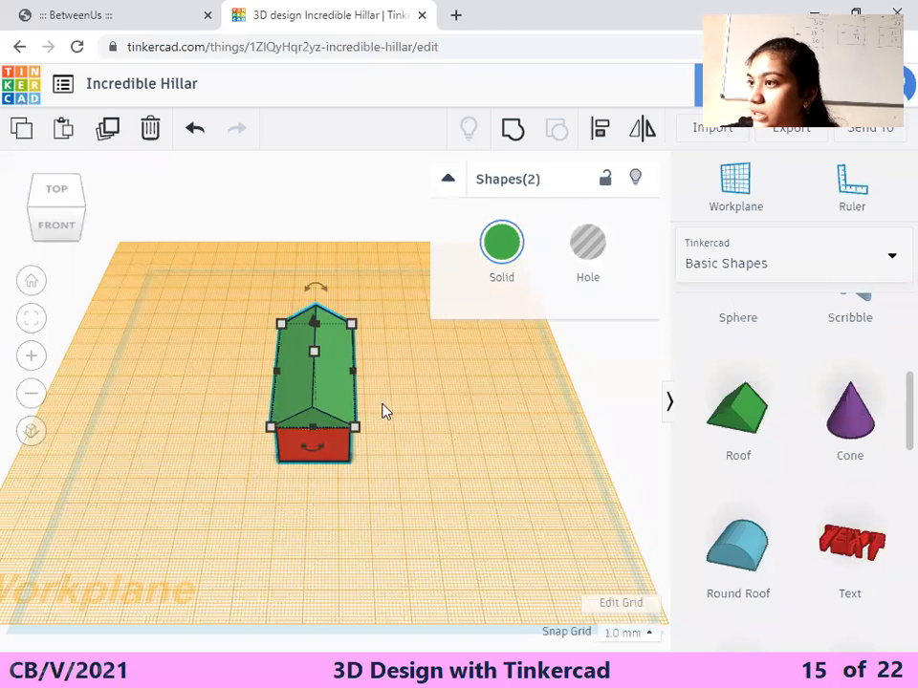
# Align the roof and the block on their centres, both across the width and along the length
pyautogui.click(424, 463)
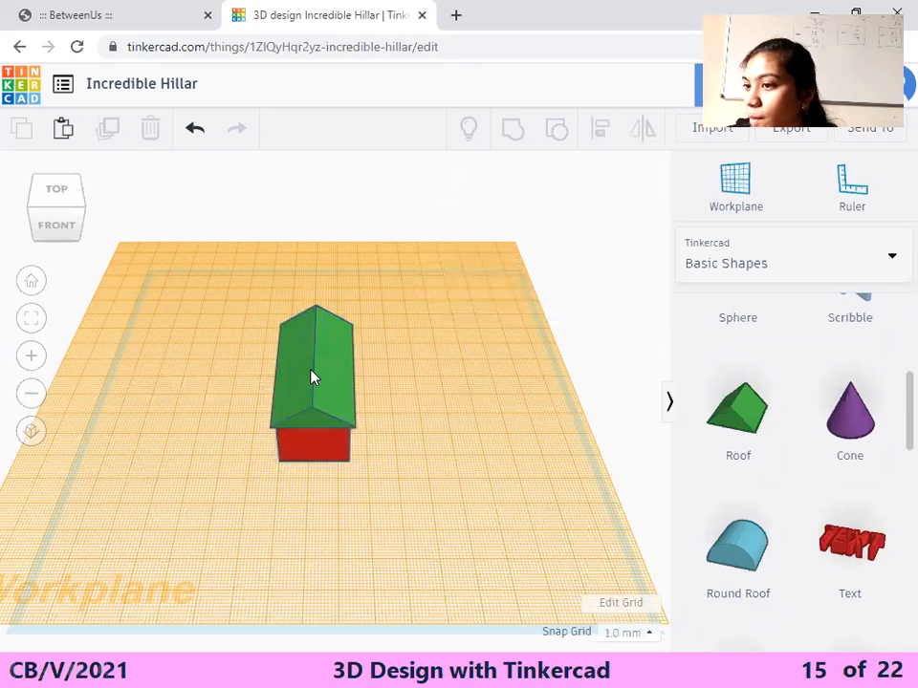
pyautogui.click(311, 378)
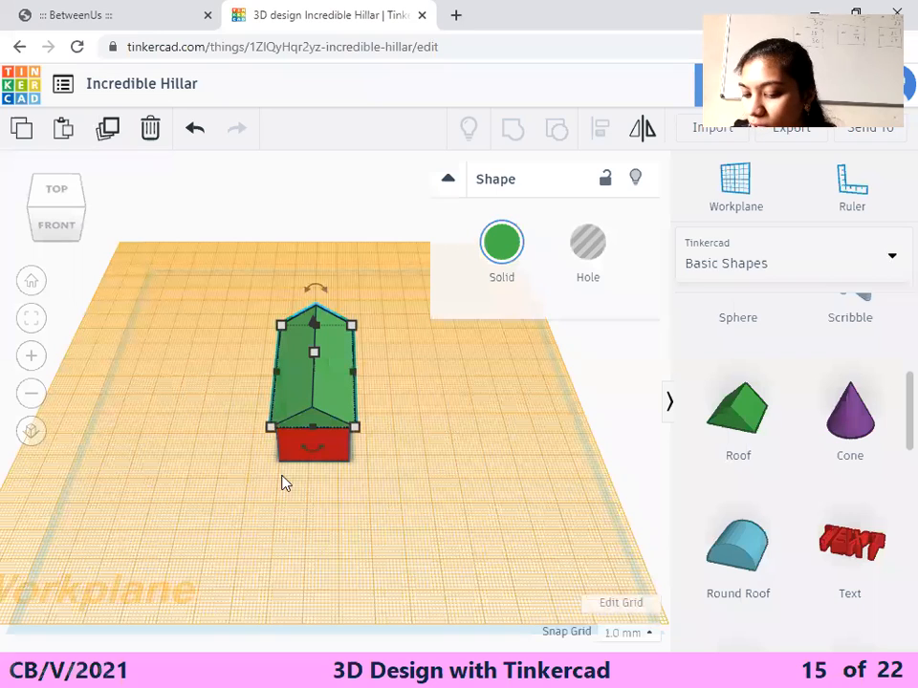
pyautogui.keyDown('shift'); pyautogui.click(291, 448); pyautogui.keyUp('shift')
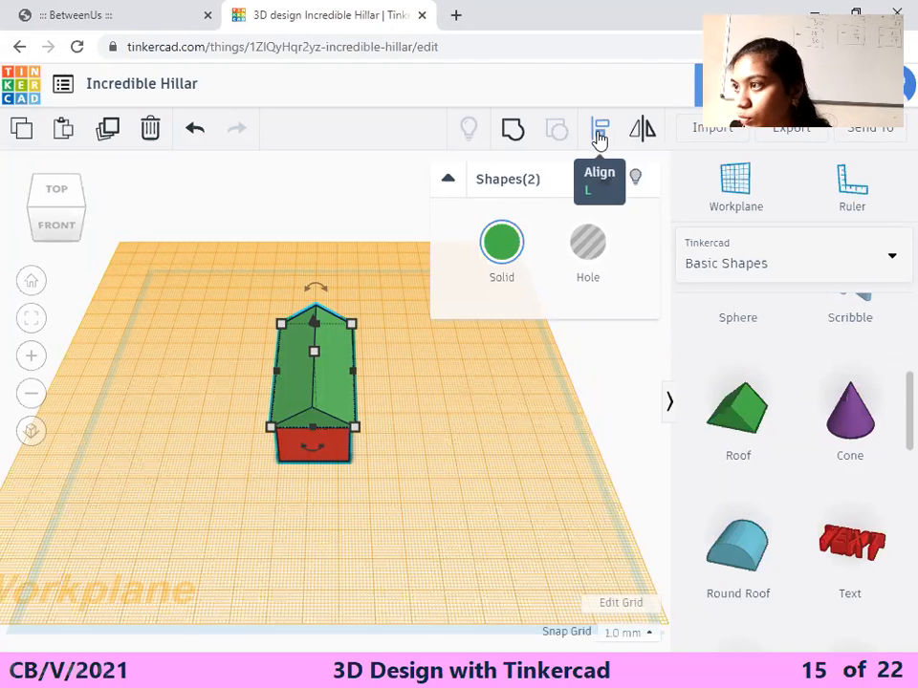
pyautogui.click(599, 139)
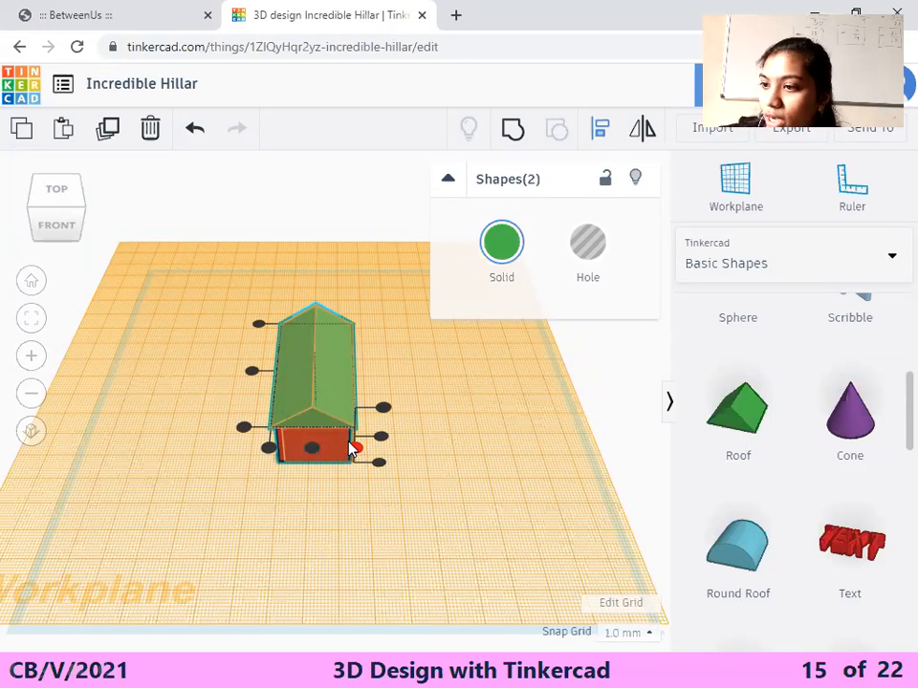
pyautogui.click(308, 440)
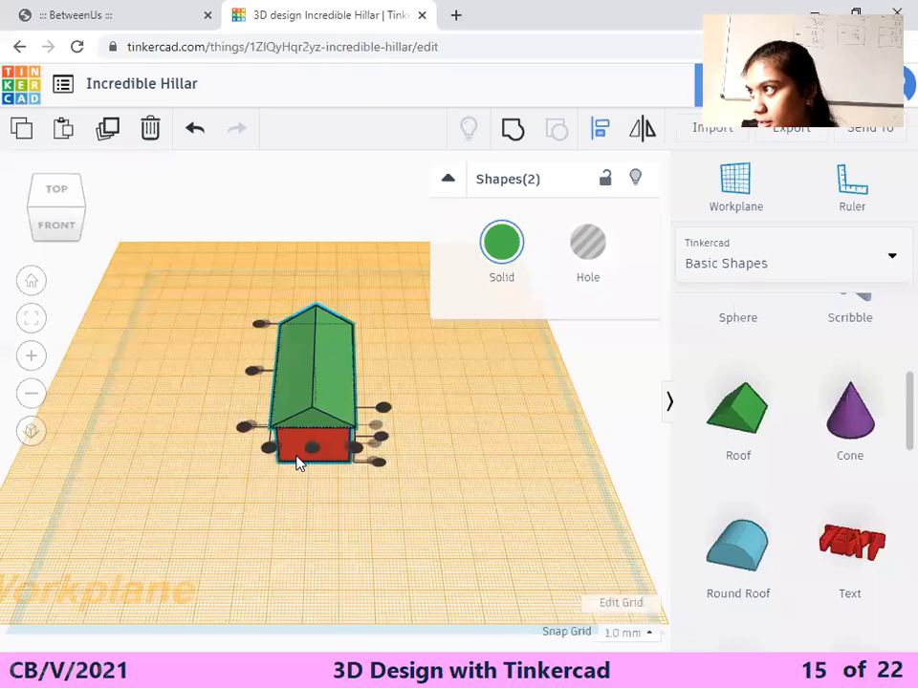
pyautogui.click(251, 372)
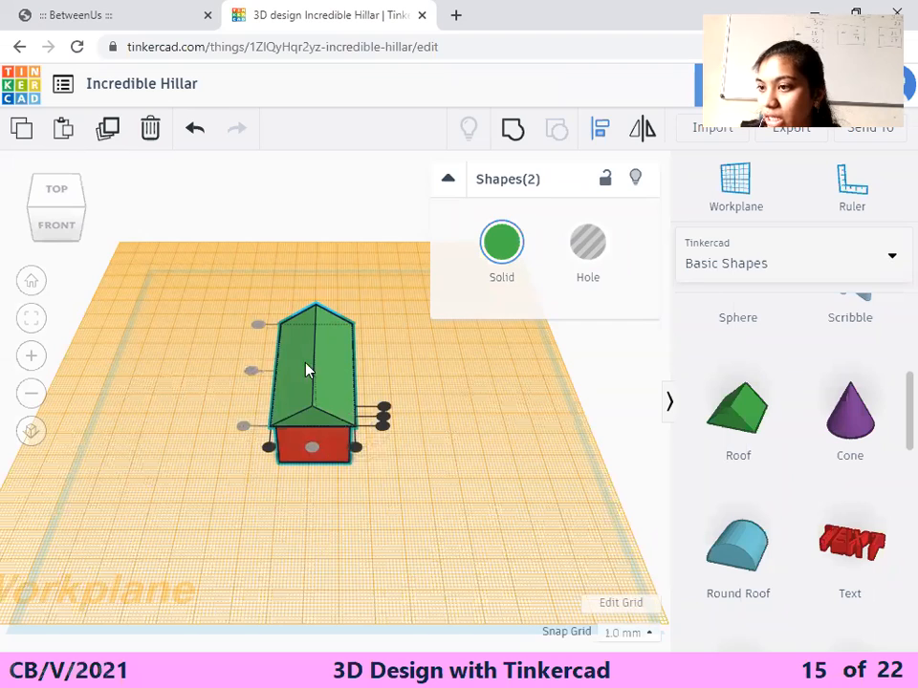
# Try aligning the roof and the block at their highest points, and undo that alignment
pyautogui.click(278, 365)
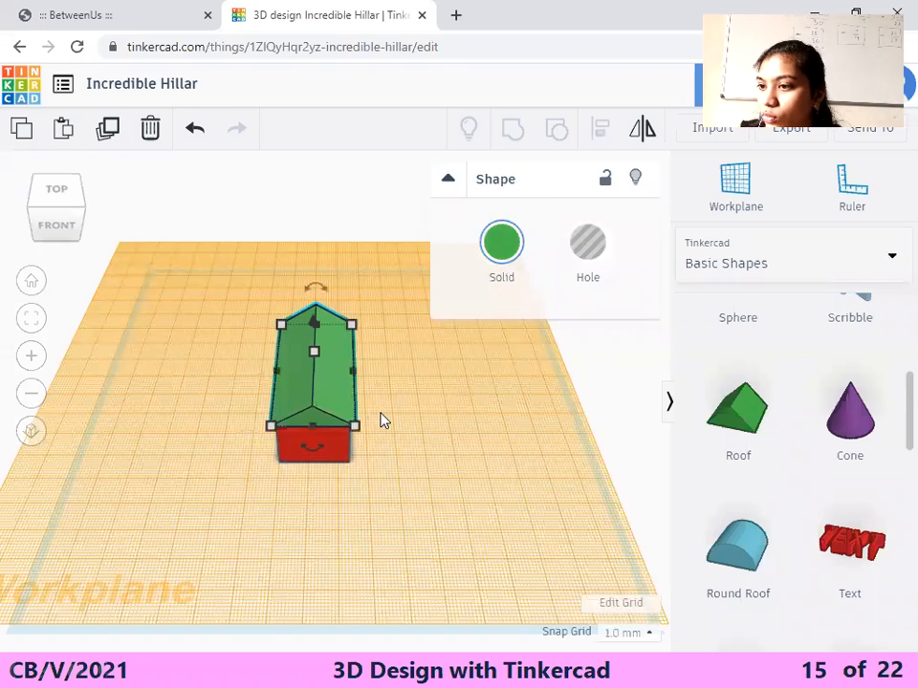
pyautogui.keyDown('shift'); pyautogui.click(336, 463); pyautogui.keyUp('shift')
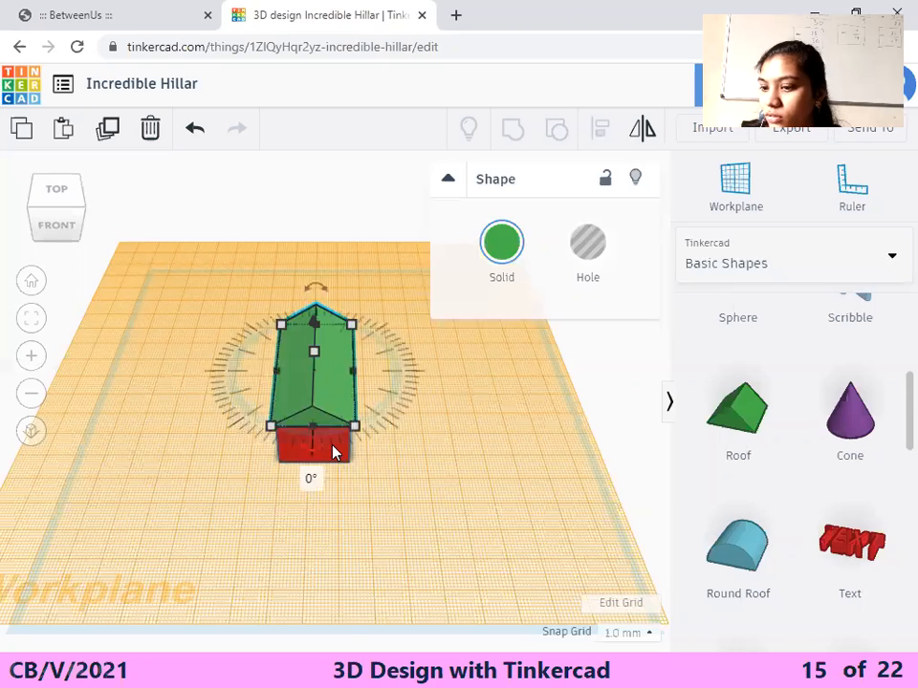
pyautogui.click(361, 460)
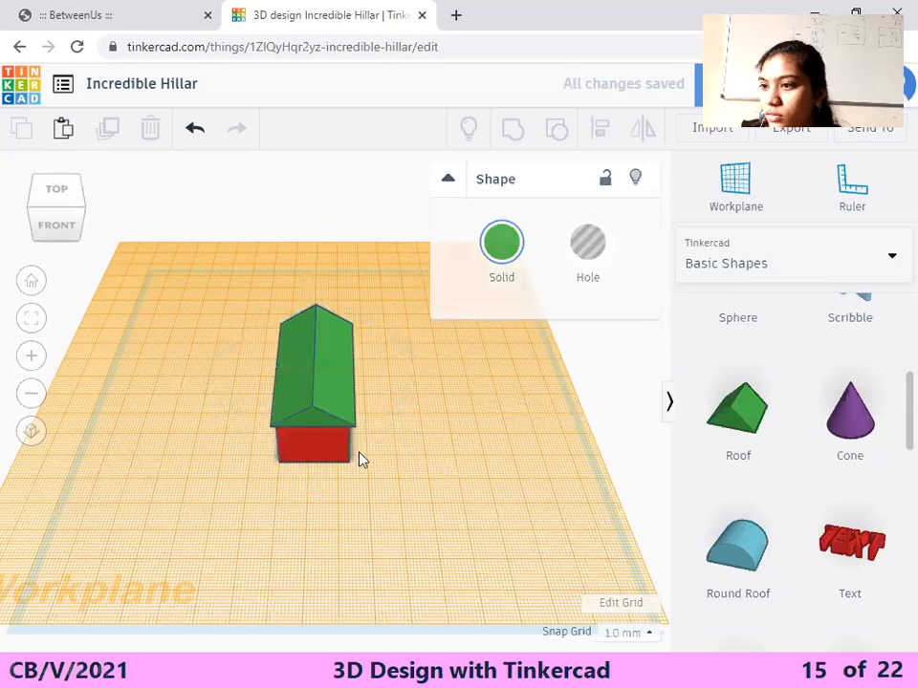
pyautogui.click(335, 385)
pyautogui.keyDown('shift'); pyautogui.click(338, 437); pyautogui.keyUp('shift')
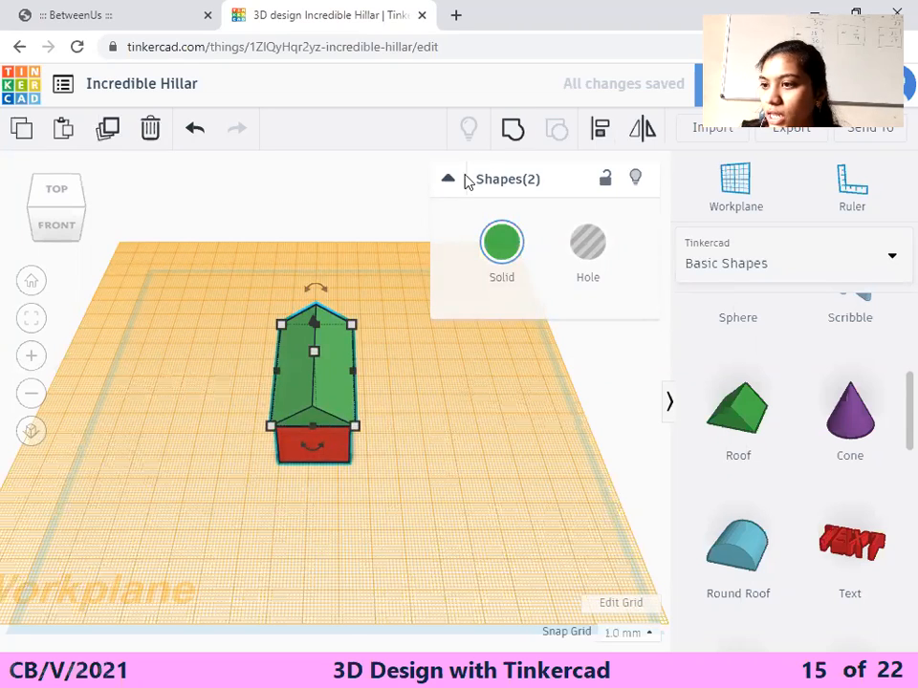
pyautogui.click(602, 128)
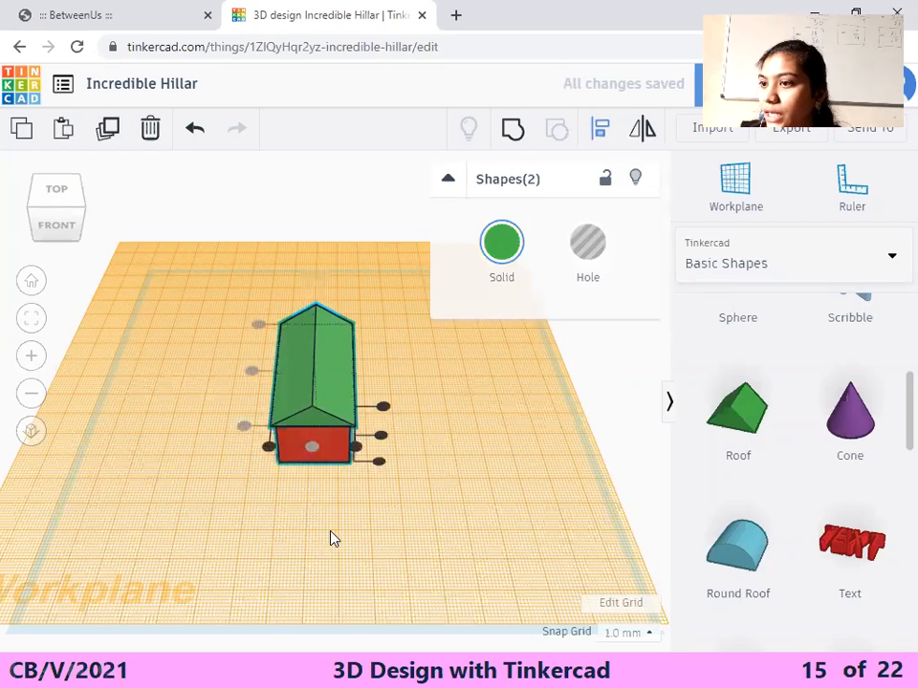
pyautogui.click(382, 409)
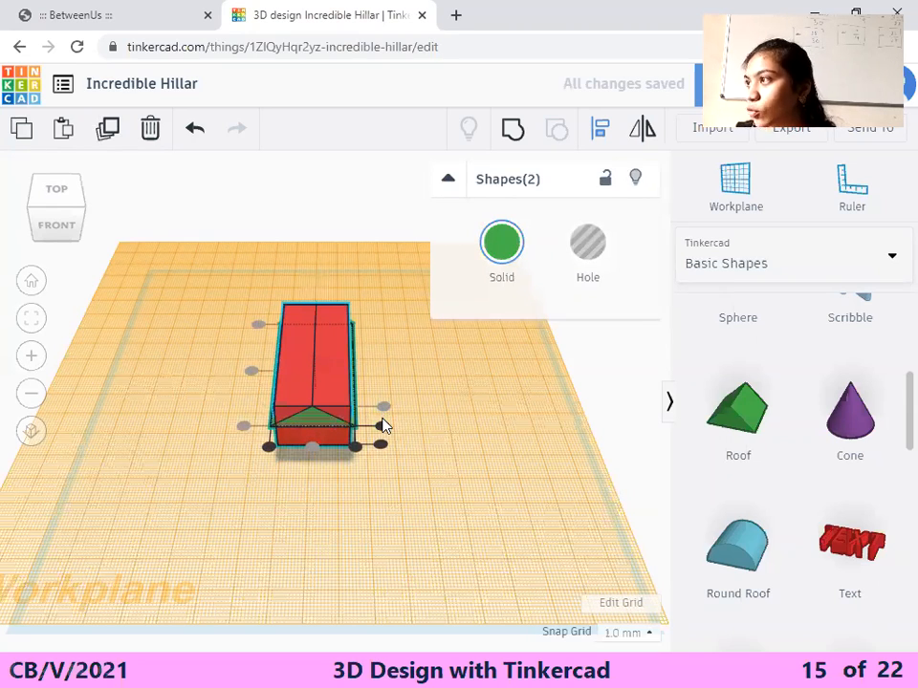
pyautogui.hotkey('ctrl', 'z')
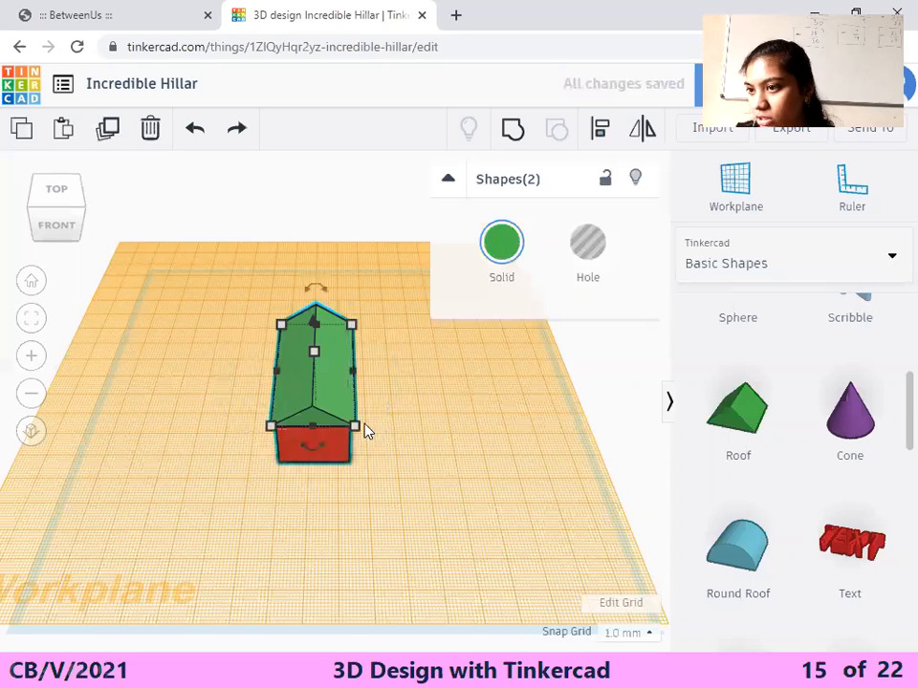
# Try aligning the roof and block by both their tops and their right sides, and undo both alignments
pyautogui.click(601, 133)
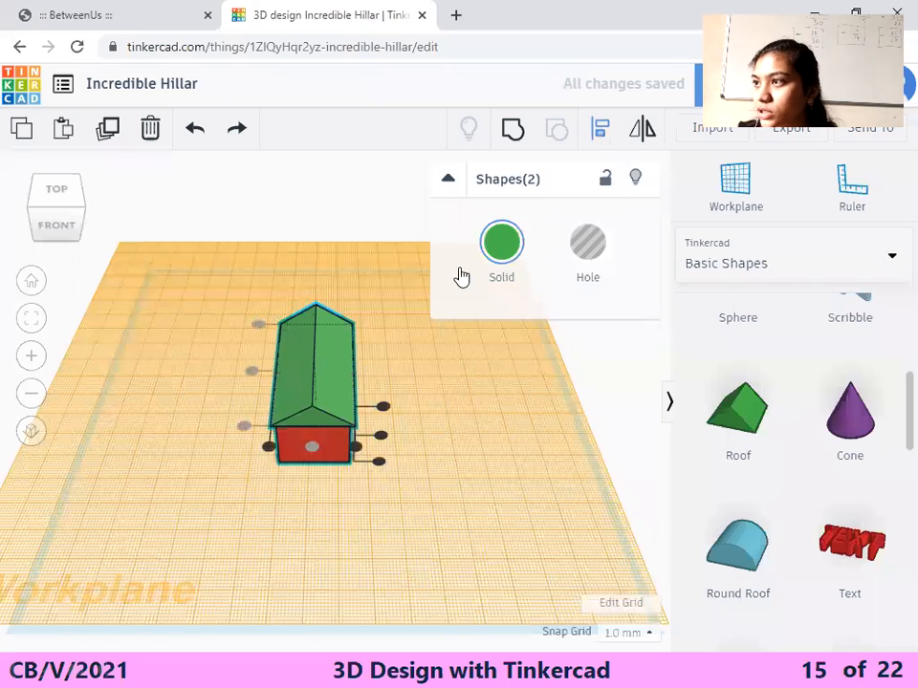
pyautogui.click(382, 411)
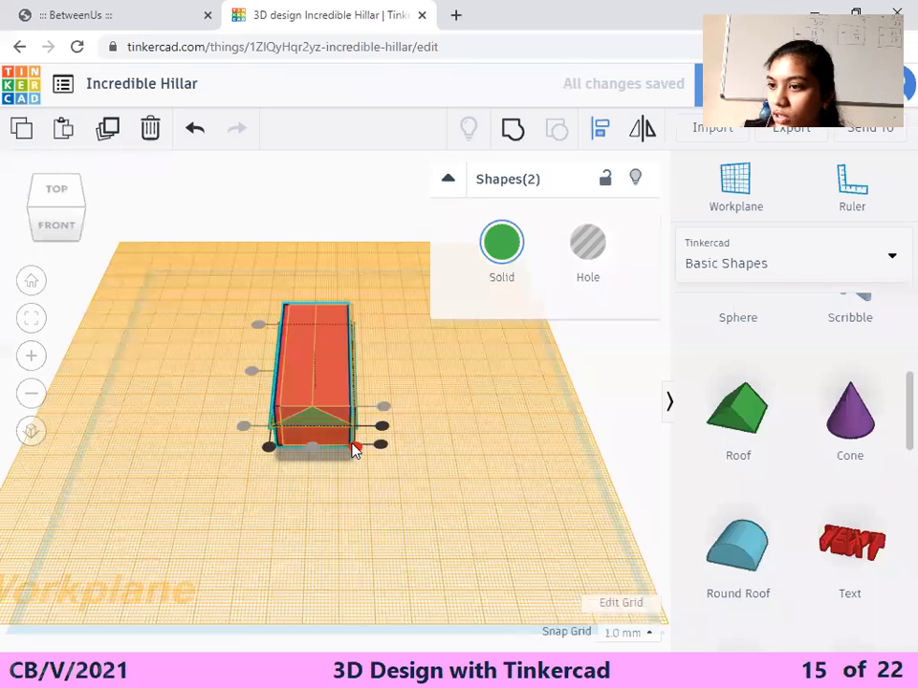
pyautogui.click(389, 439)
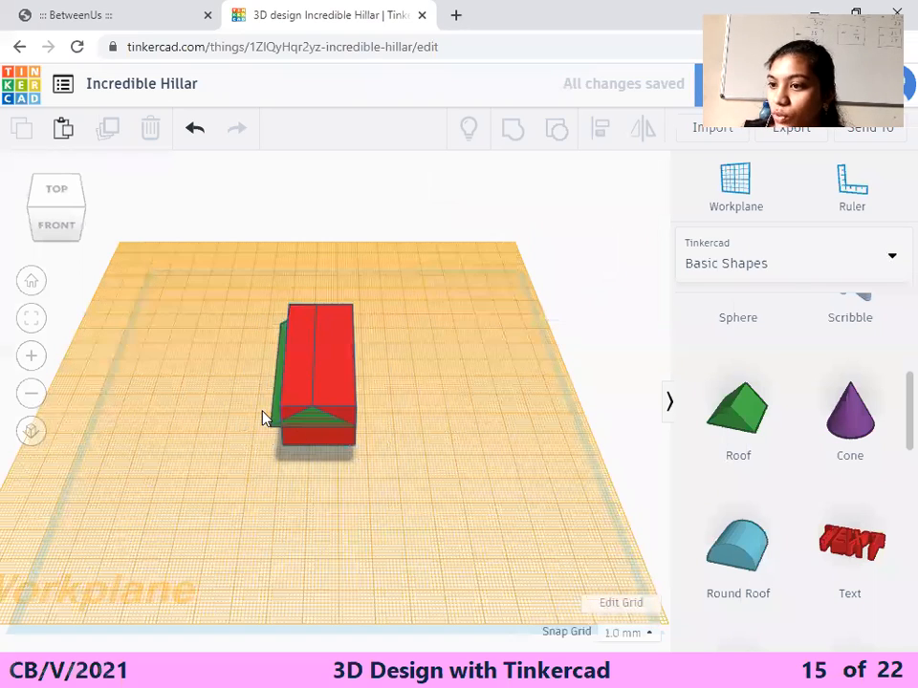
pyautogui.hotkey('ctrl', 'z')
pyautogui.hotkey('ctrl', 'z')
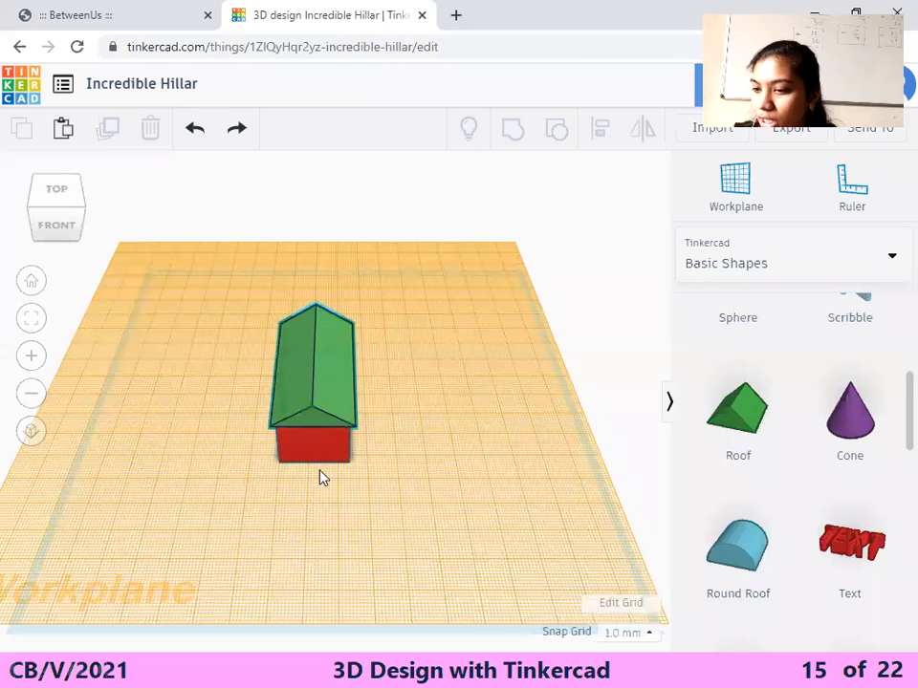
# Select the roof and the block together and align them flush on their left sides
pyautogui.click(328, 446)
pyautogui.click(460, 467)
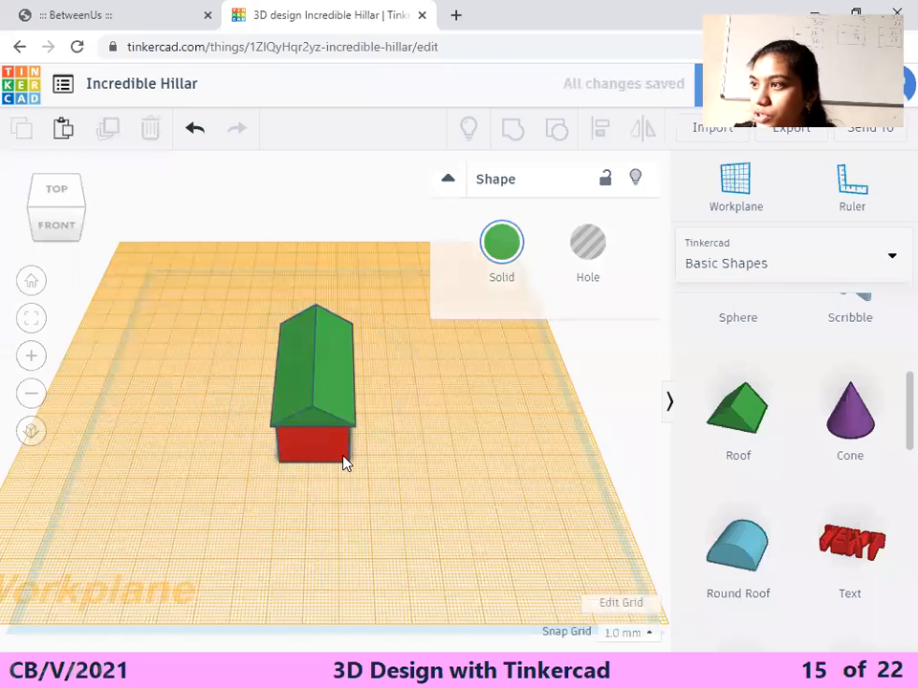
pyautogui.click(304, 380)
pyautogui.keyDown('shift'); pyautogui.click(339, 453); pyautogui.keyUp('shift')
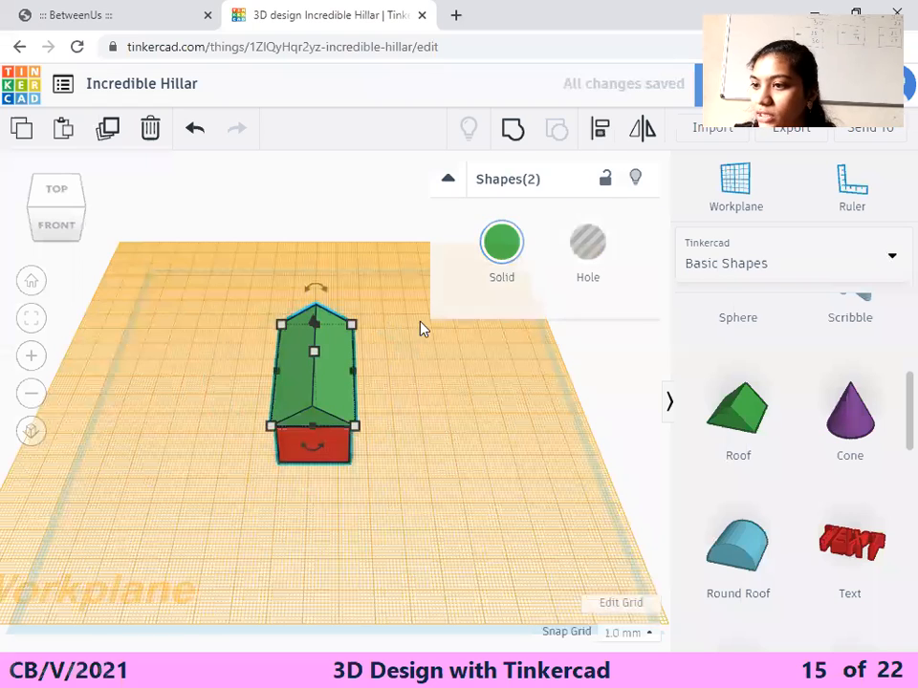
pyautogui.click(600, 134)
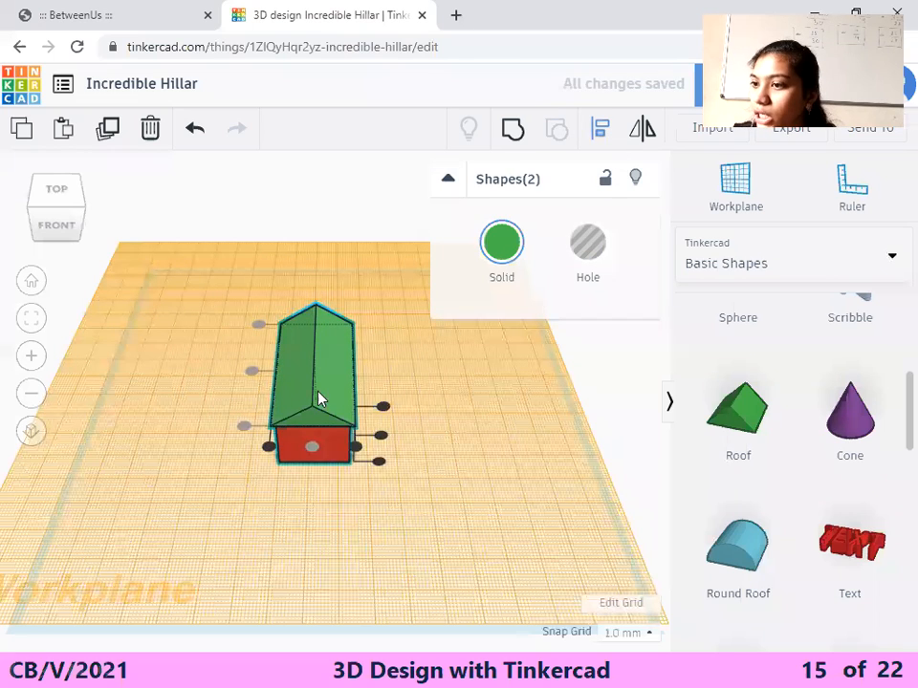
pyautogui.click(269, 449)
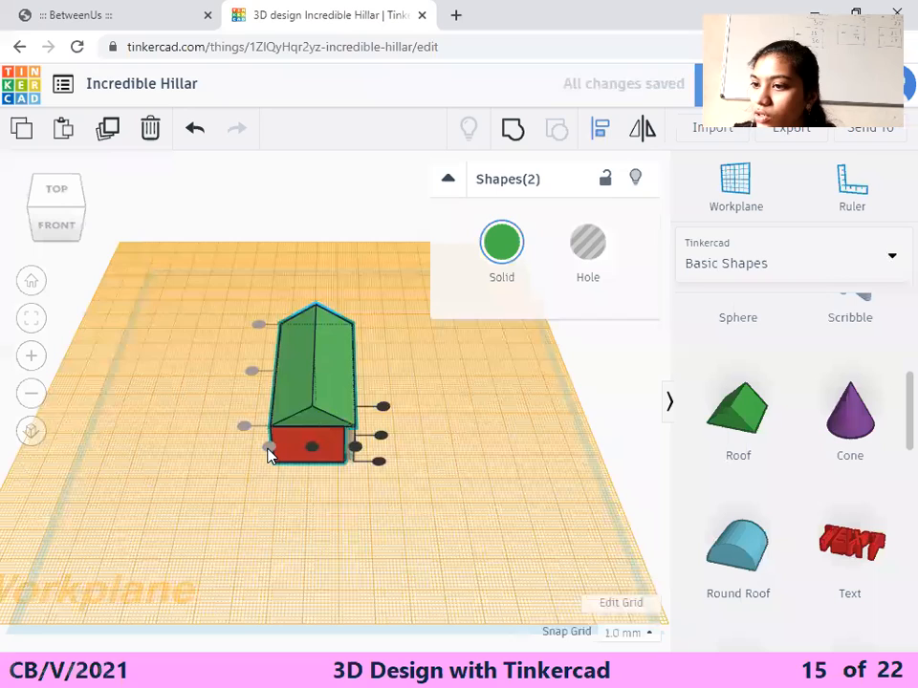
# Align the selected roof and block vertically so that their tops are level
pyautogui.moveTo(57, 207); pyautogui.dragTo(59, 198)
pyautogui.click(58, 192)
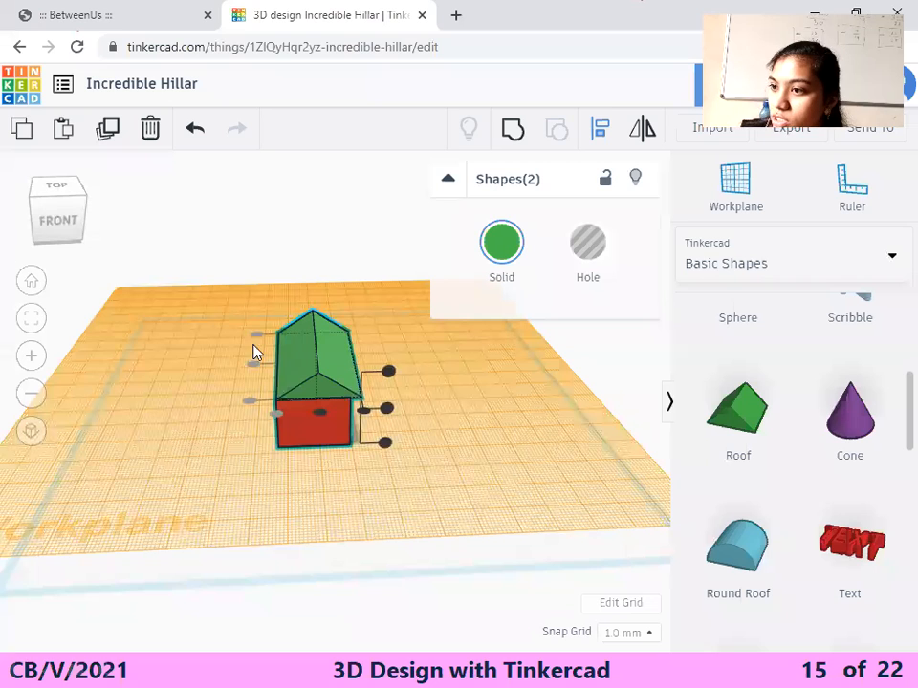
pyautogui.click(392, 374)
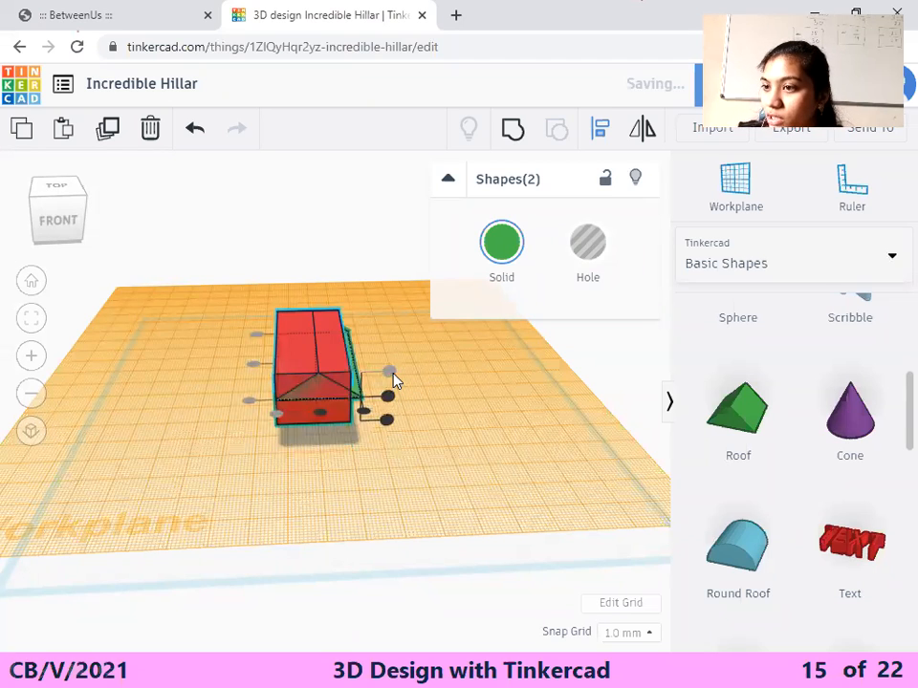
# Try aligning the selected roof and block vertically at their middles and at their bottoms, and realign them at their tops
pyautogui.click(388, 402)
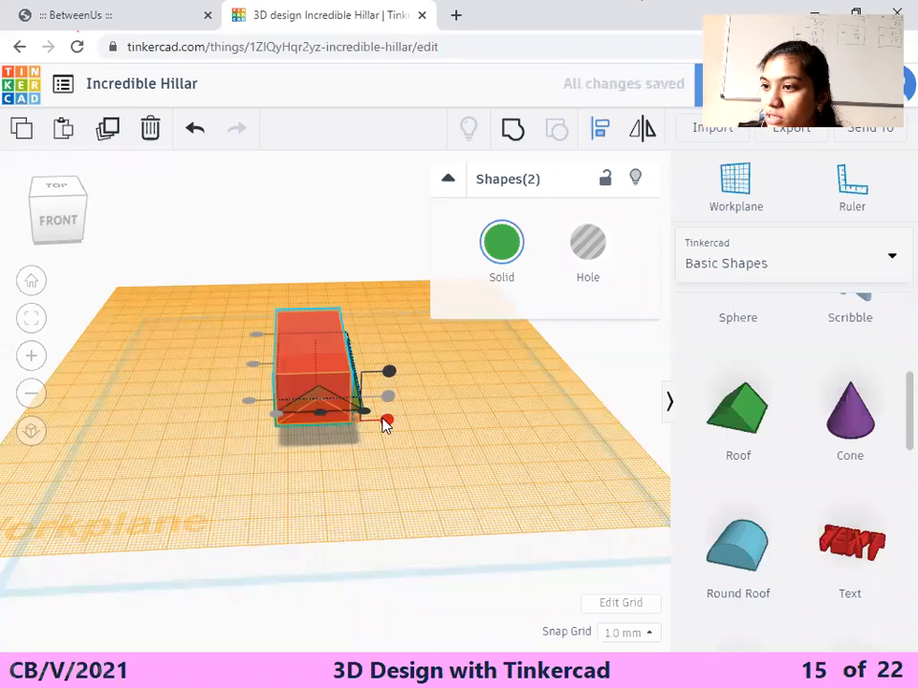
pyautogui.click(385, 419)
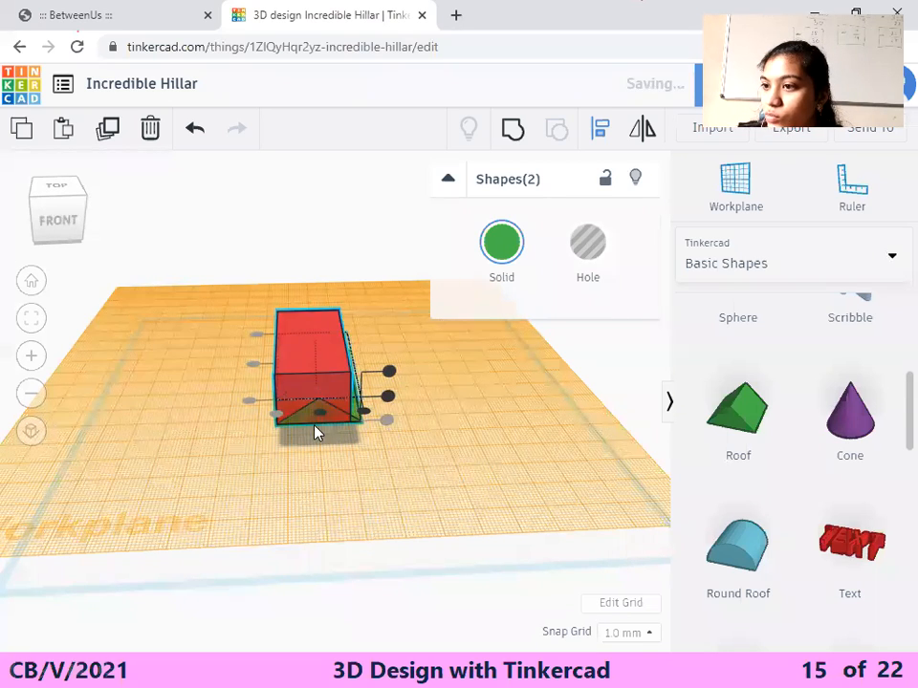
pyautogui.click(391, 370)
pyautogui.click(389, 398)
pyautogui.click(392, 371)
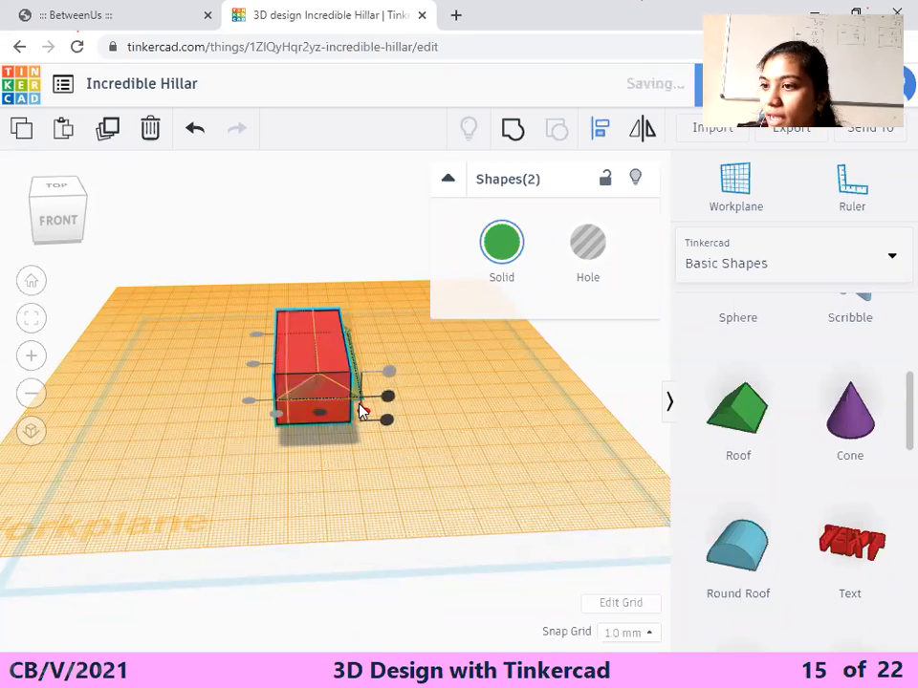
# Align the selected roof and block flush on their right sides
pyautogui.click(362, 412)
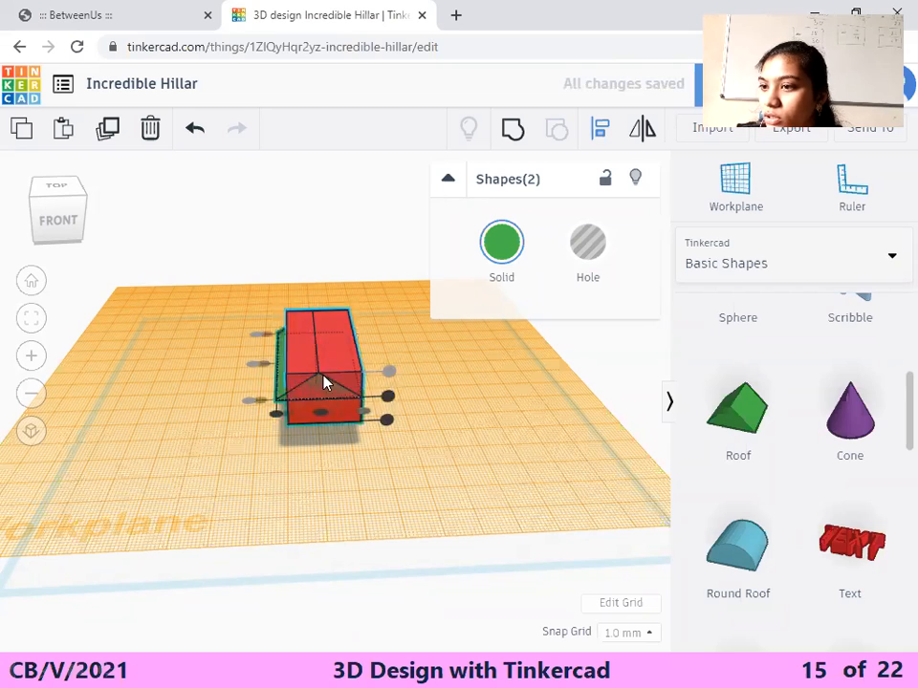
pyautogui.click(284, 417)
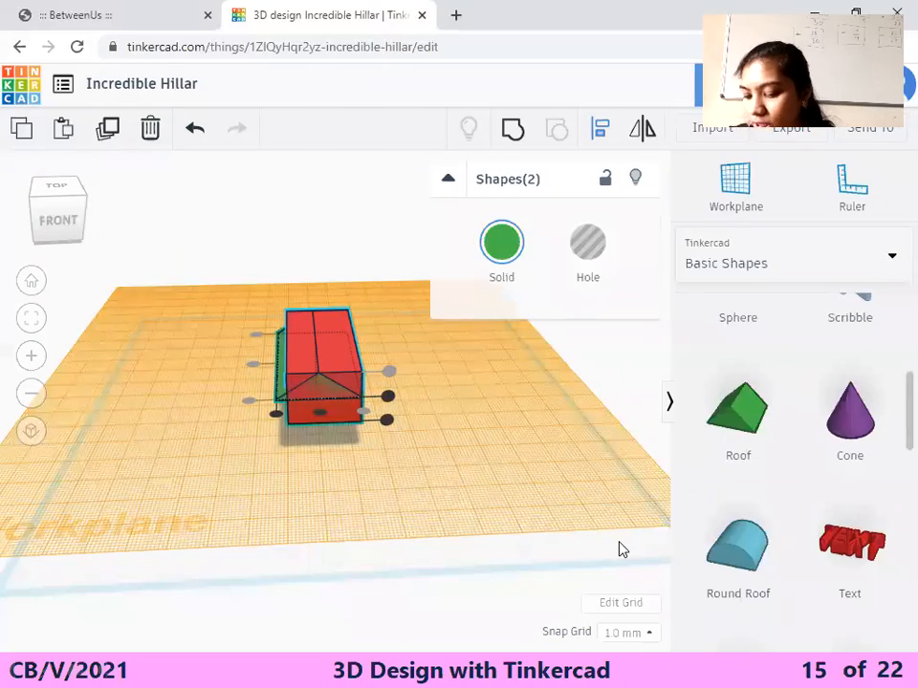
# Switch to the presentation and go to the slide on mirroring or flipping objects
pyautogui.hotkey('alt', 'Tab')
pyautogui.press('Tab')
pyautogui.click(741, 472)
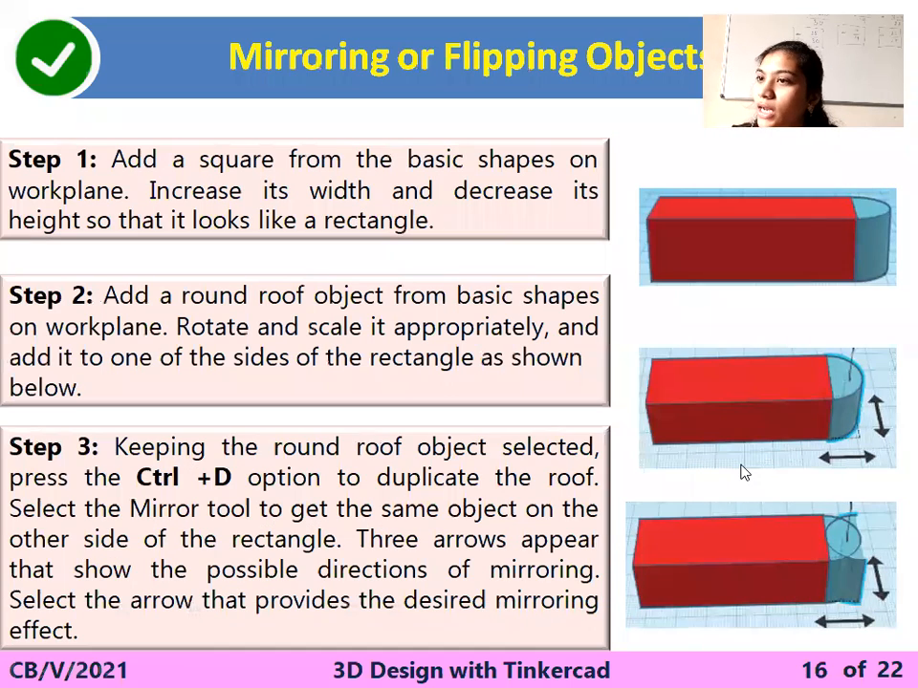
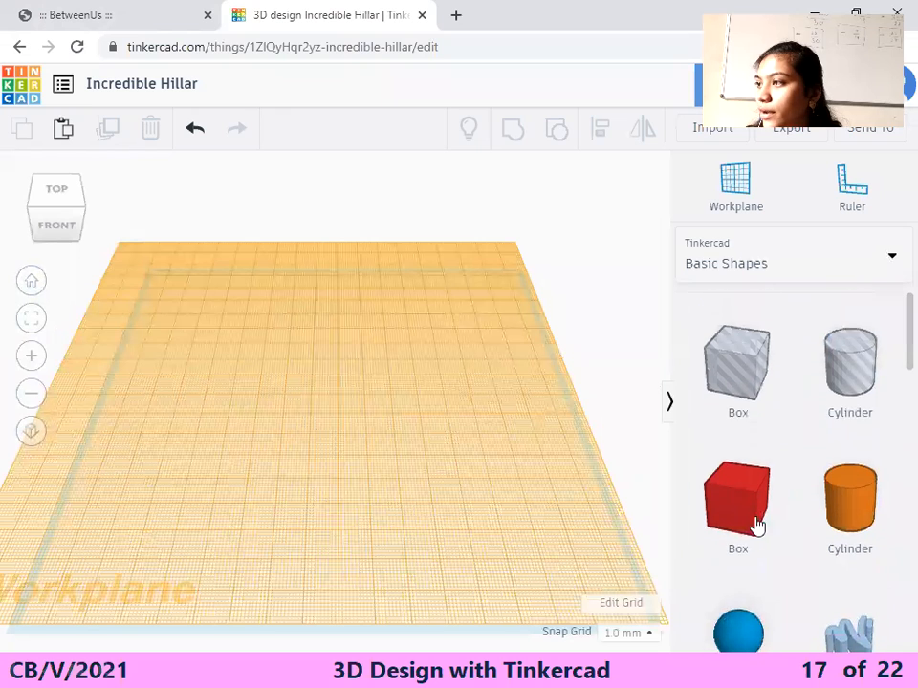
# Place a red box on the workplane and stretch it sideways into a long block
pyautogui.moveTo(755, 521); pyautogui.dragTo(409, 403)
pyautogui.moveTo(308, 406); pyautogui.dragTo(280, 438)
pyautogui.click(471, 487)
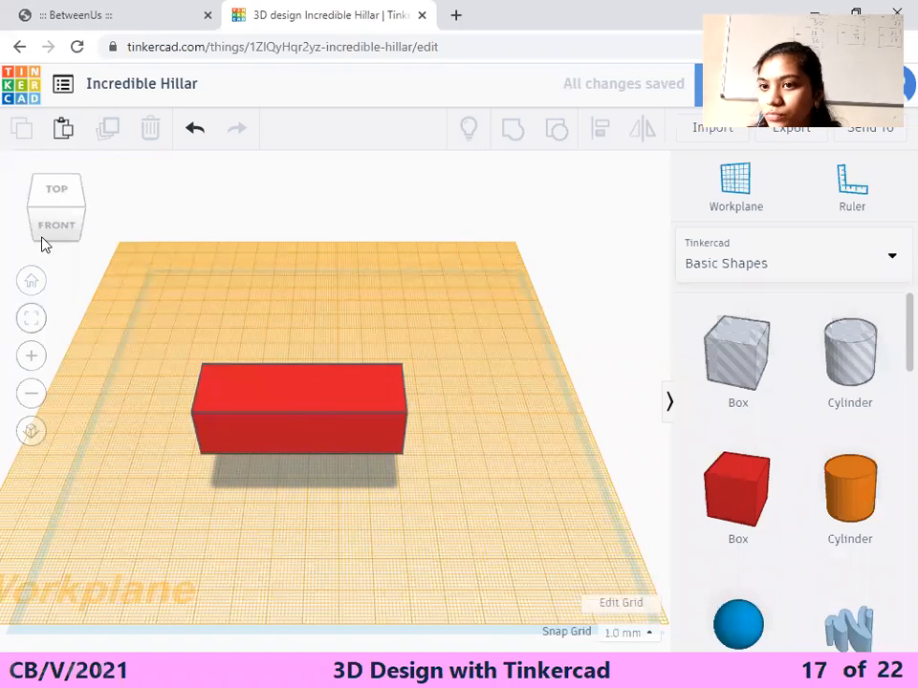
pyautogui.click(47, 204)
pyautogui.moveTo(49, 202)
pyautogui.mouseDown()
pyautogui.moveTo(49, 192)
pyautogui.moveTo(49, 205)
pyautogui.mouseUp()
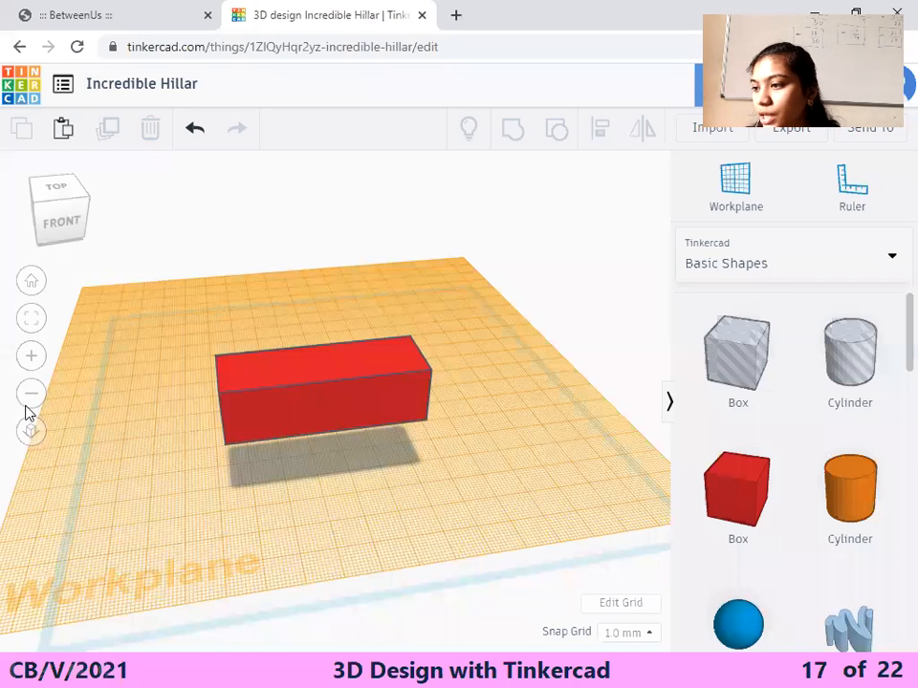
pyautogui.click(60, 227)
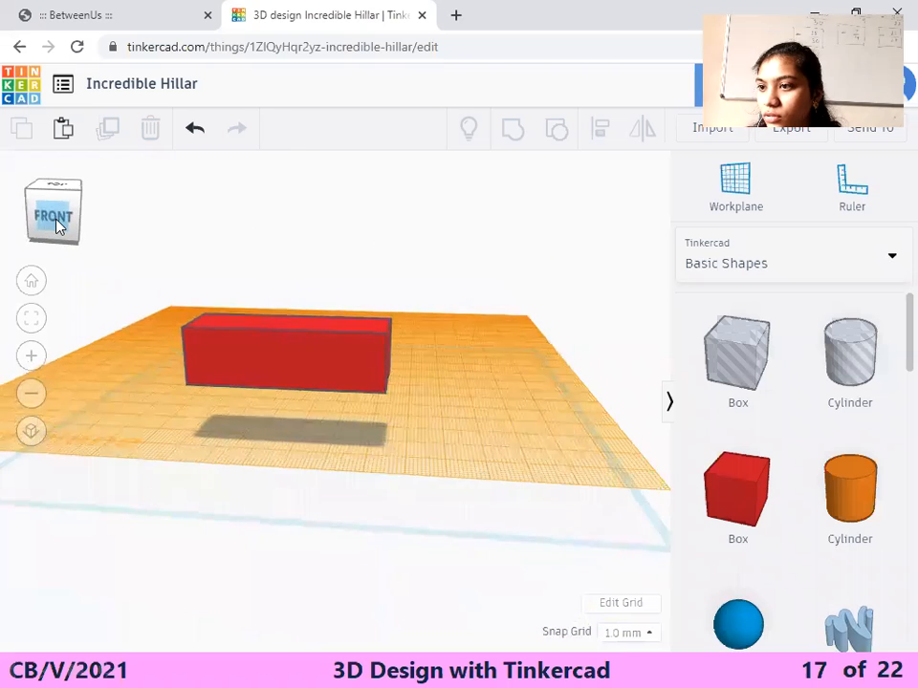
# Place a round roof from the basic shapes just beyond the long block's right end
pyautogui.scroll(-5, 871, 545)
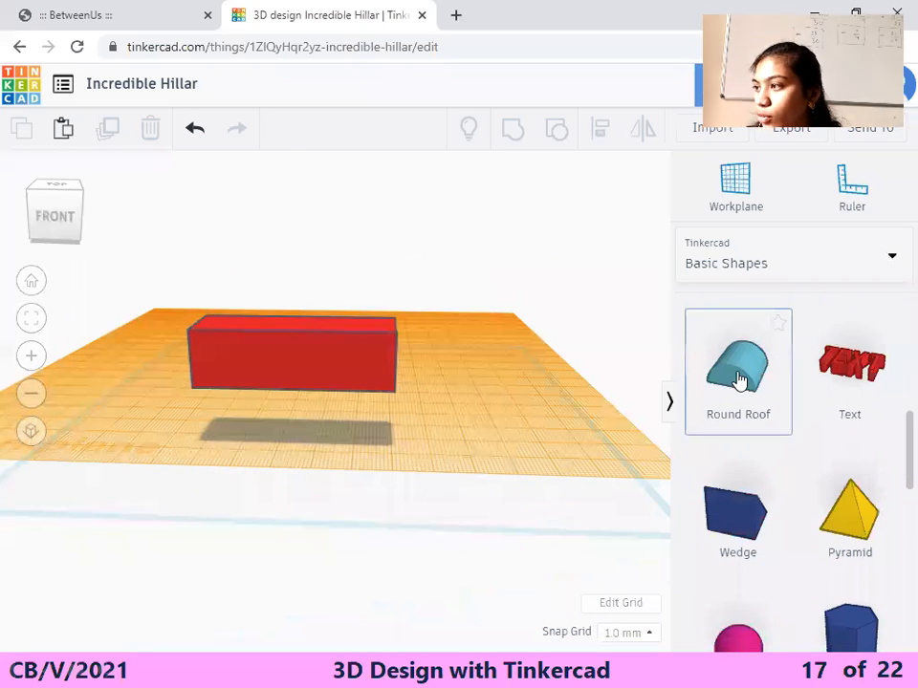
pyautogui.scroll(1, 738, 382)
pyautogui.moveTo(728, 475); pyautogui.dragTo(456, 371)
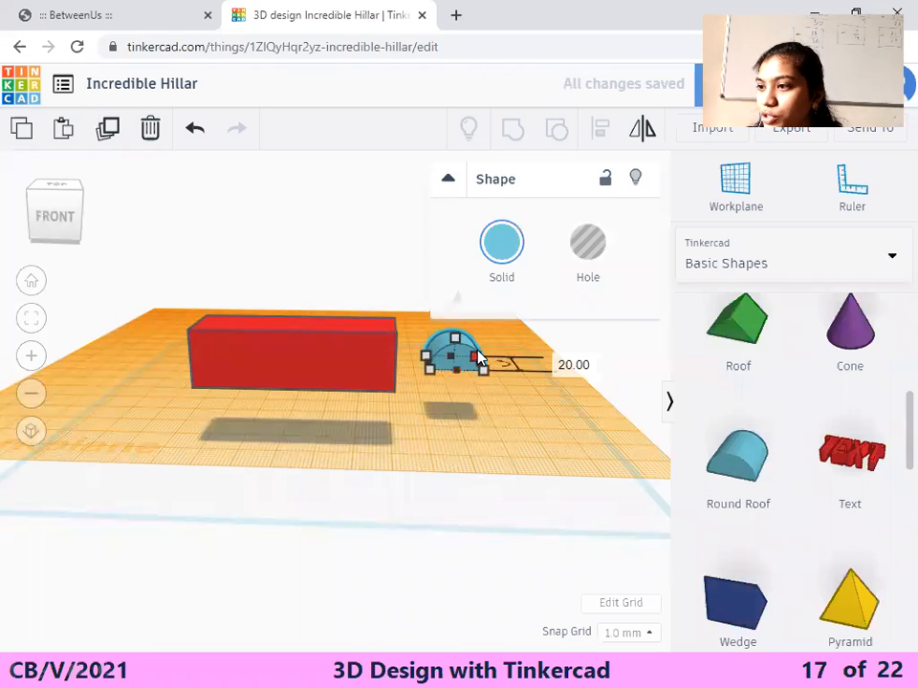
pyautogui.click(431, 392)
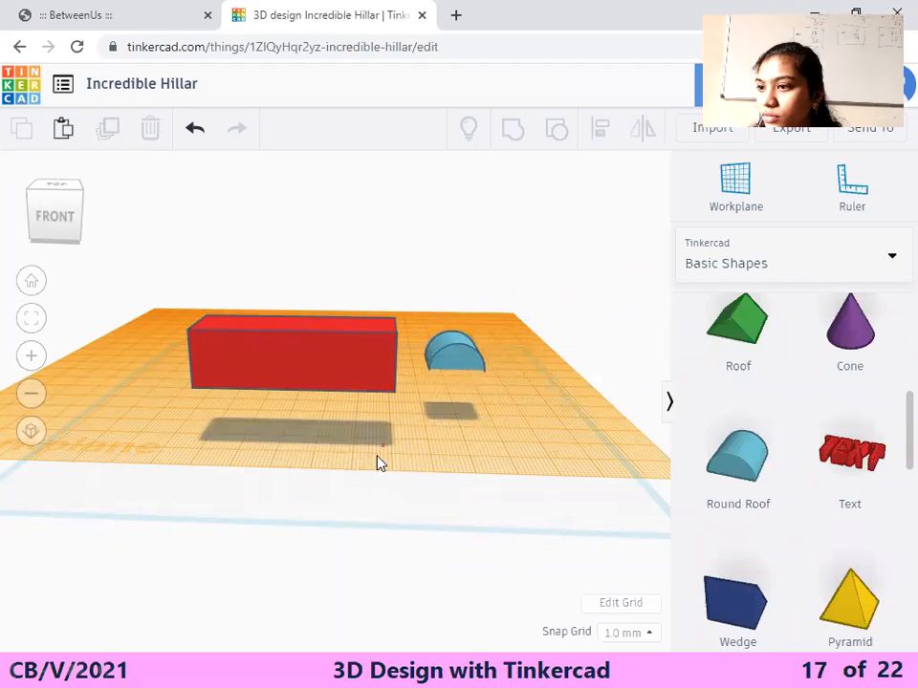
# Undo the round roof, the stretched block and the removal of the earlier house
pyautogui.hotkey('ctrl', 'z')
pyautogui.hotkey('ctrl', 'z')
pyautogui.hotkey('ctrl', 'z')
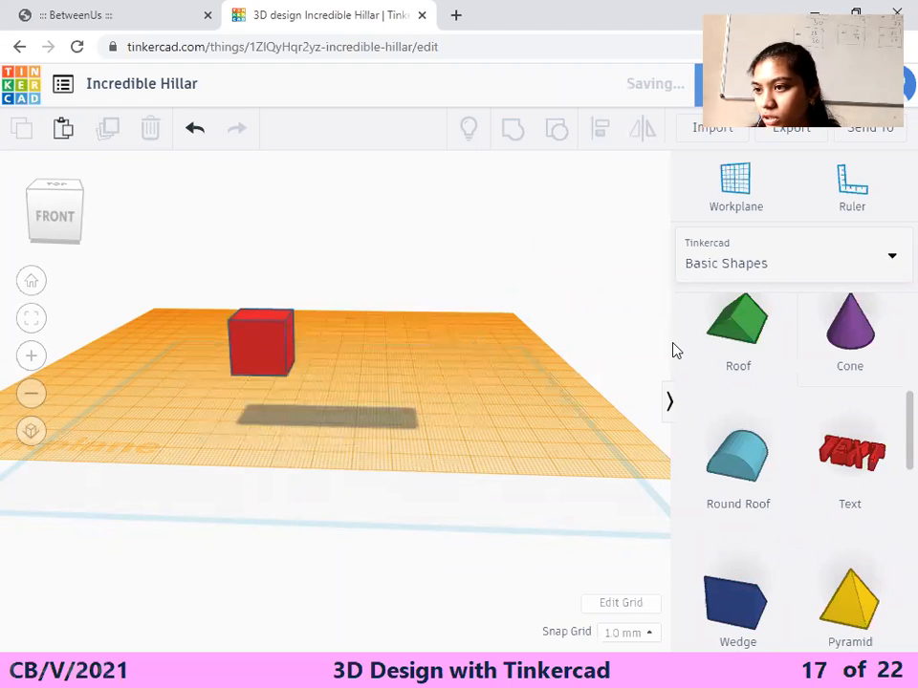
pyautogui.hotkey('ctrl', 'y')
pyautogui.hotkey('ctrl', 'y')
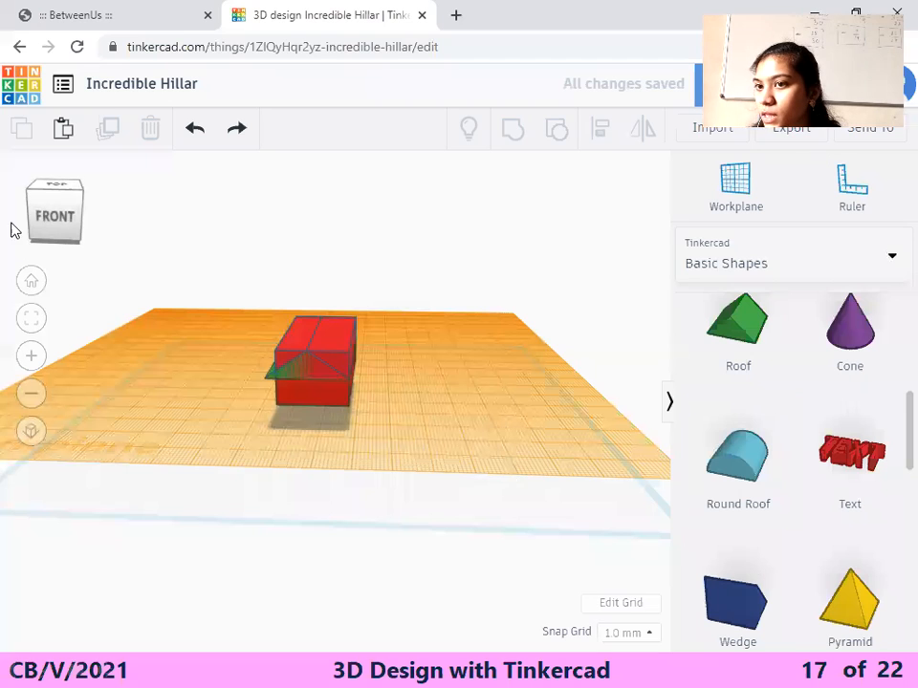
pyautogui.hotkey('ctrl', 'y')
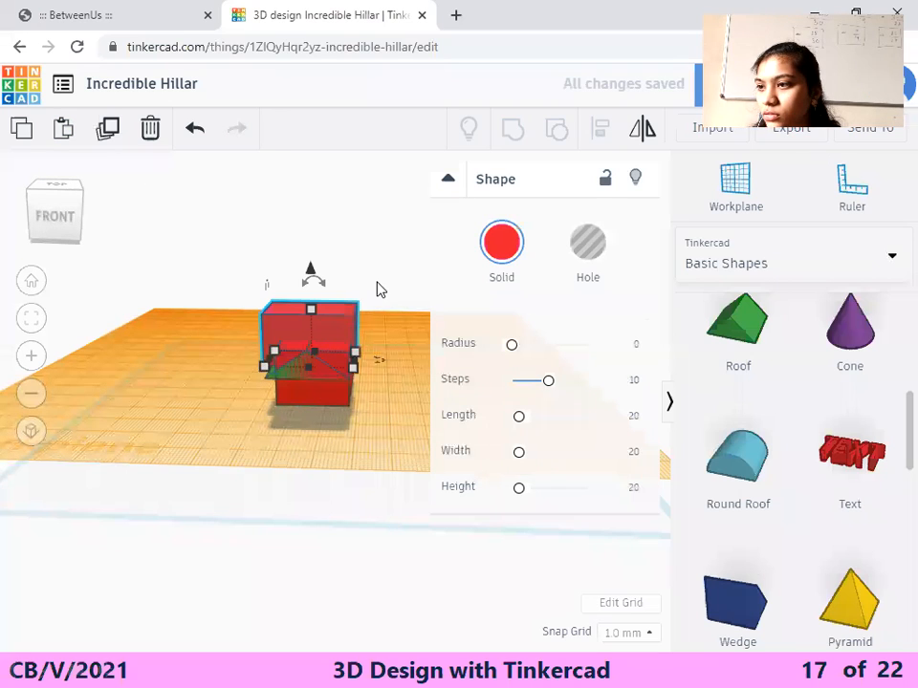
pyautogui.hotkey('ctrl', 'z')
# Return to the dashboard and create a new 3D design
pyautogui.click(17, 48)
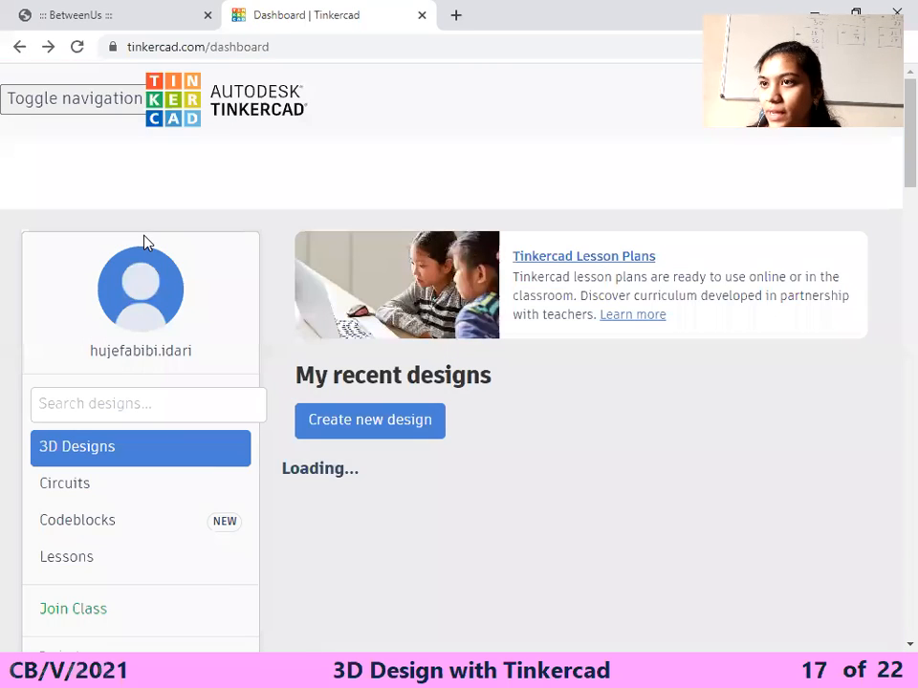
pyautogui.click(368, 421)
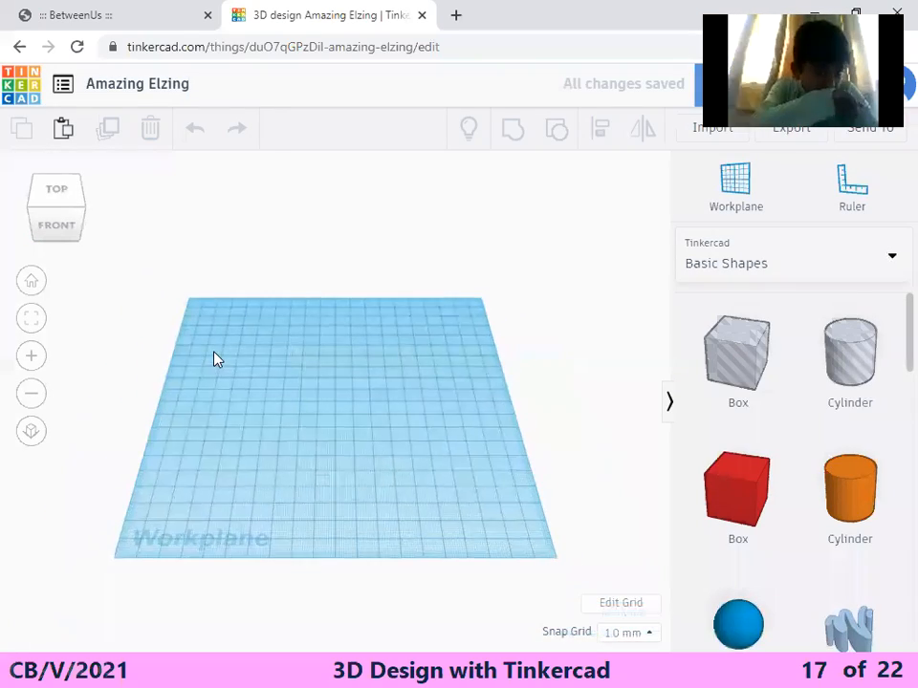
# Place a red box on the workplane, stretch it into a long block and move it about 12 mm to the right
pyautogui.moveTo(748, 525); pyautogui.dragTo(379, 532)
pyautogui.moveTo(225, 482); pyautogui.dragTo(254, 415)
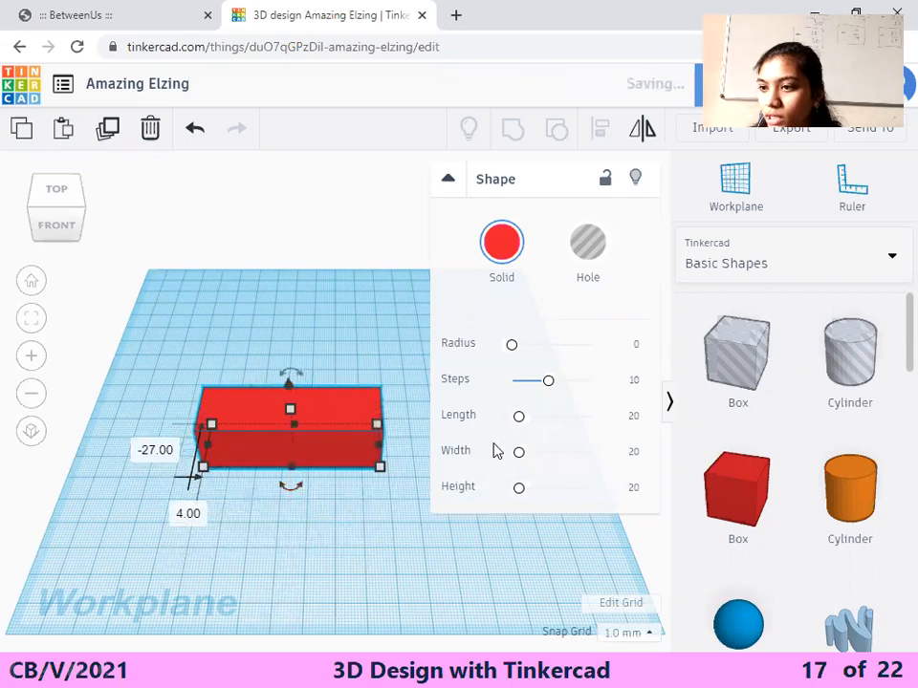
pyautogui.moveTo(244, 414); pyautogui.dragTo(279, 415)
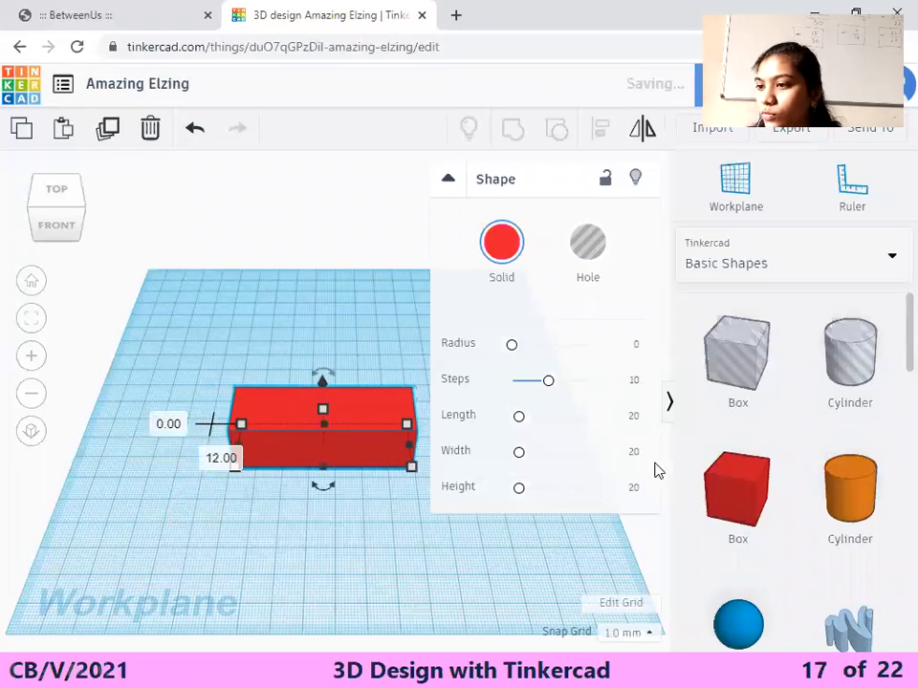
# Collapse the shape settings and place a round roof on the workplane just beyond the block's right end
pyautogui.click(468, 193)
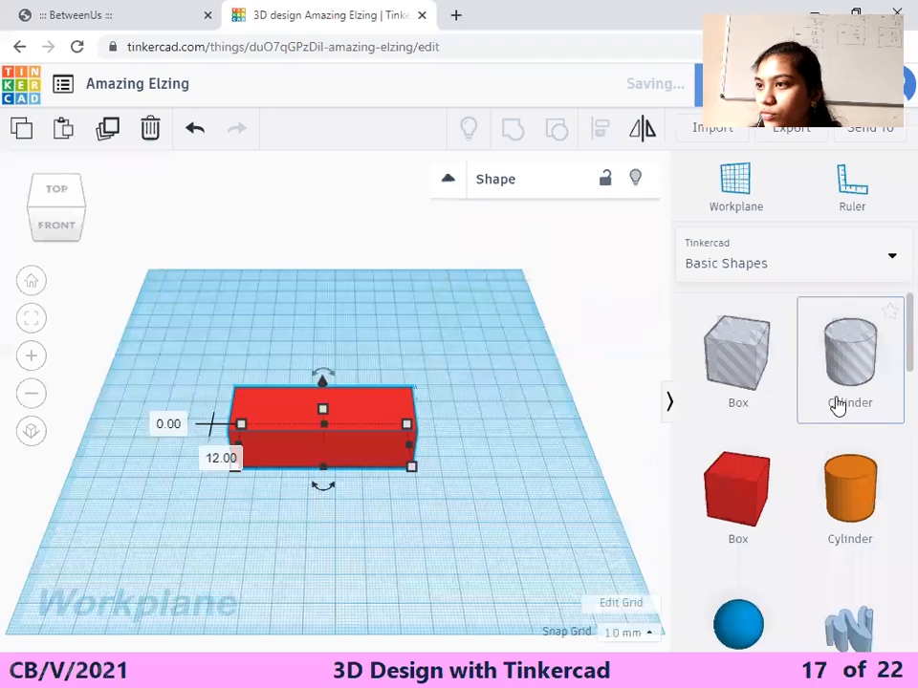
pyautogui.scroll(-3, 799, 522)
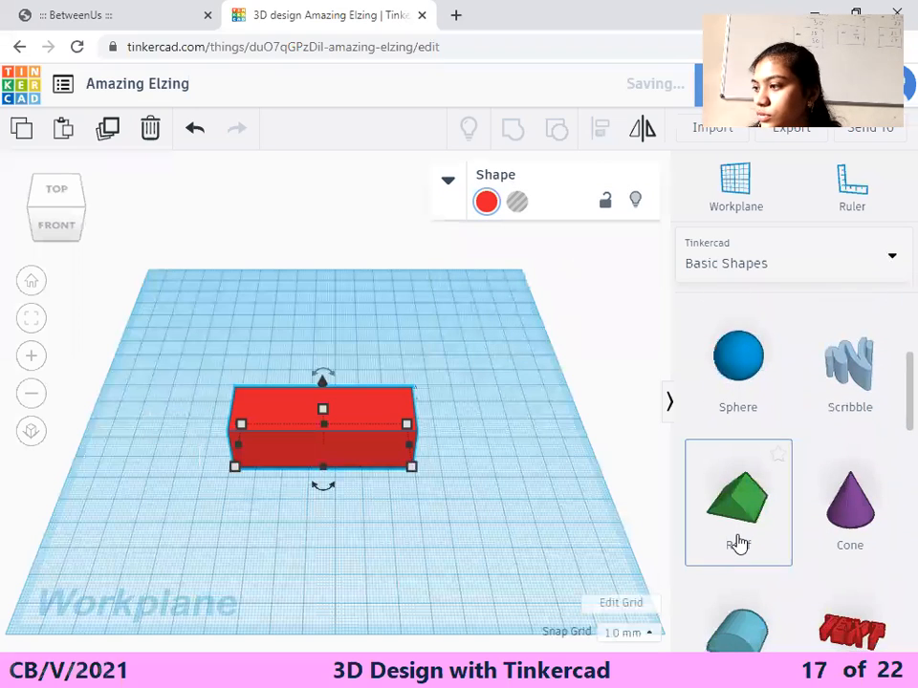
pyautogui.scroll(-1, 734, 552)
pyautogui.click(733, 550)
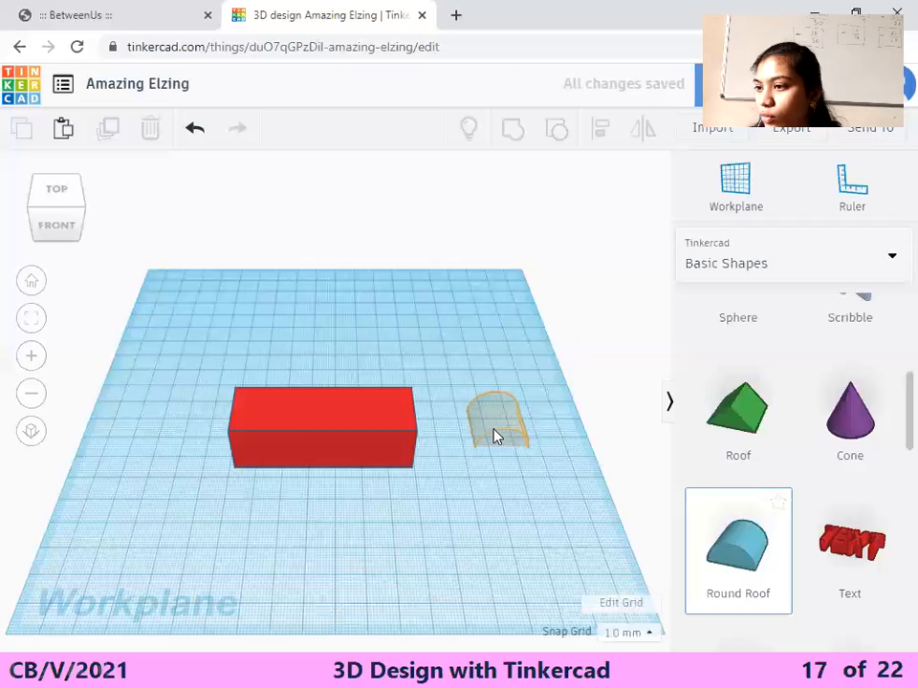
pyautogui.click(469, 453)
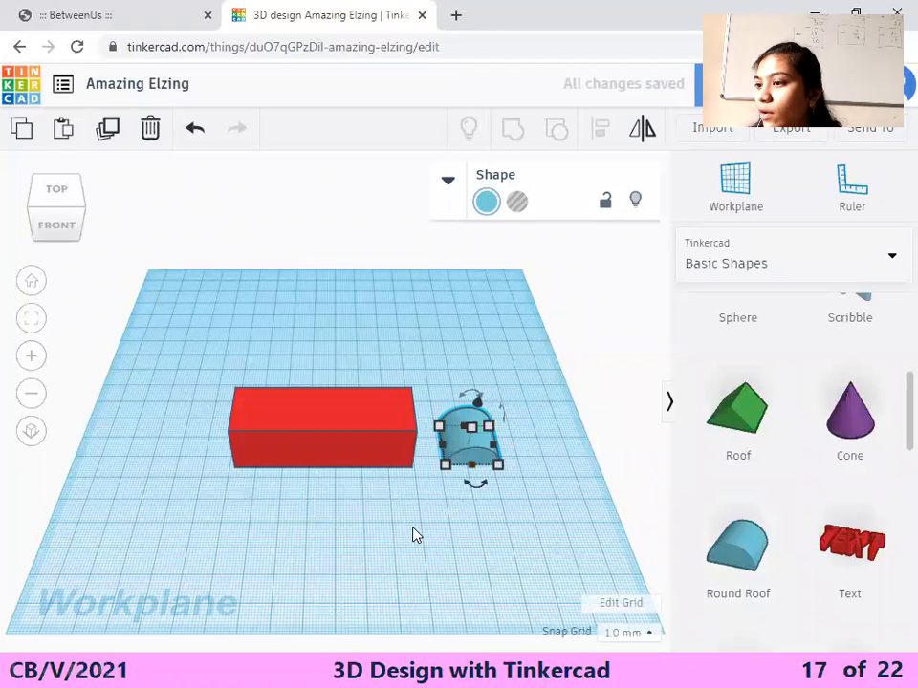
# Tip the round roof onto its side with its curve facing away from the block, and move it against the block's right end
pyautogui.moveTo(475, 481)
pyautogui.mouseDown()
pyautogui.moveTo(477, 492)
pyautogui.moveTo(462, 489)
pyautogui.mouseUp()
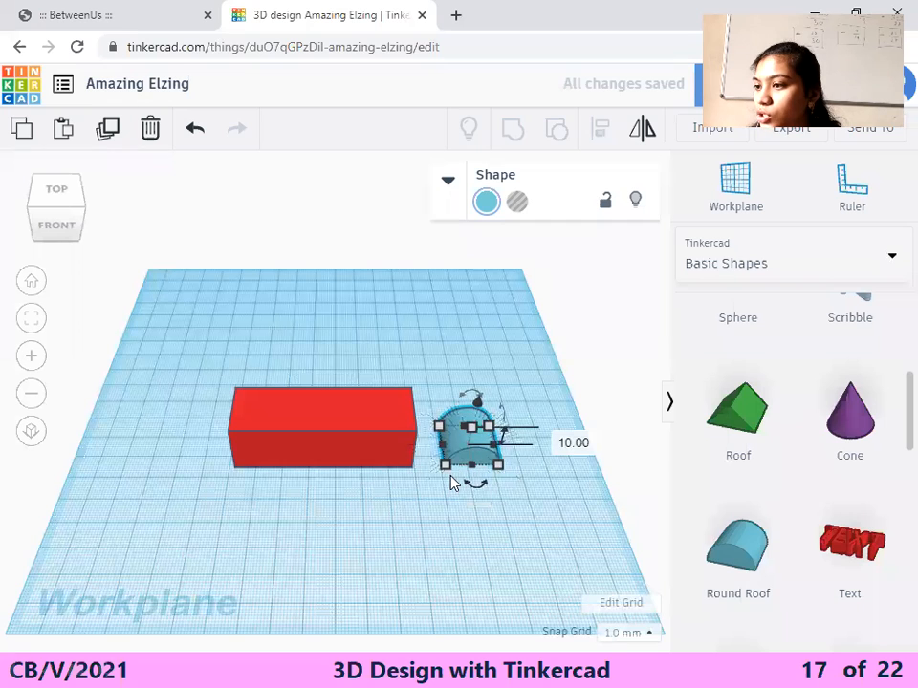
pyautogui.click(444, 467)
pyautogui.click(477, 464)
pyautogui.click(481, 479)
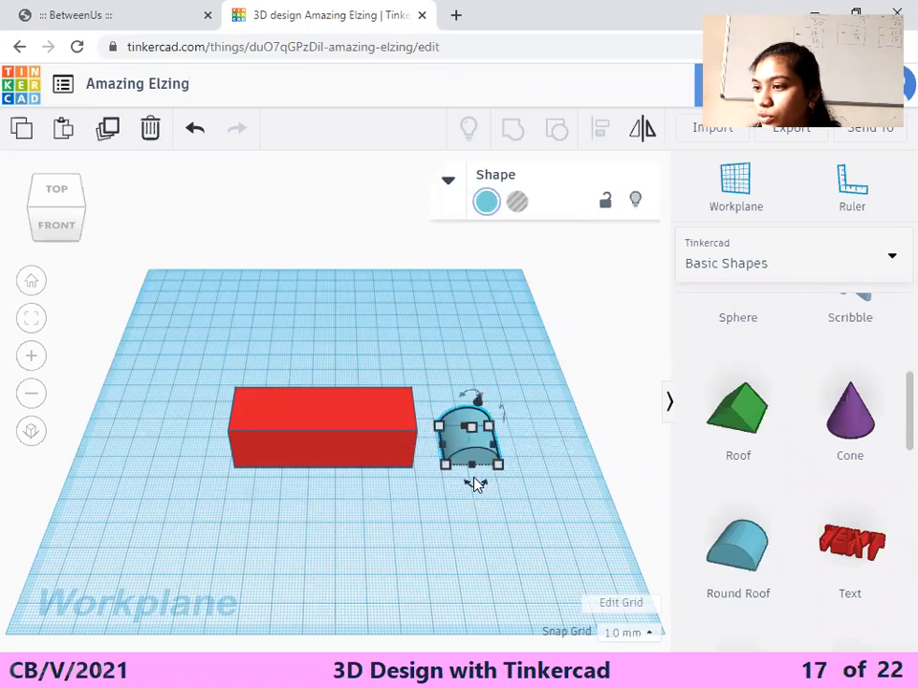
pyautogui.moveTo(469, 490)
pyautogui.mouseDown()
pyautogui.moveTo(445, 477)
pyautogui.moveTo(482, 489)
pyautogui.mouseUp()
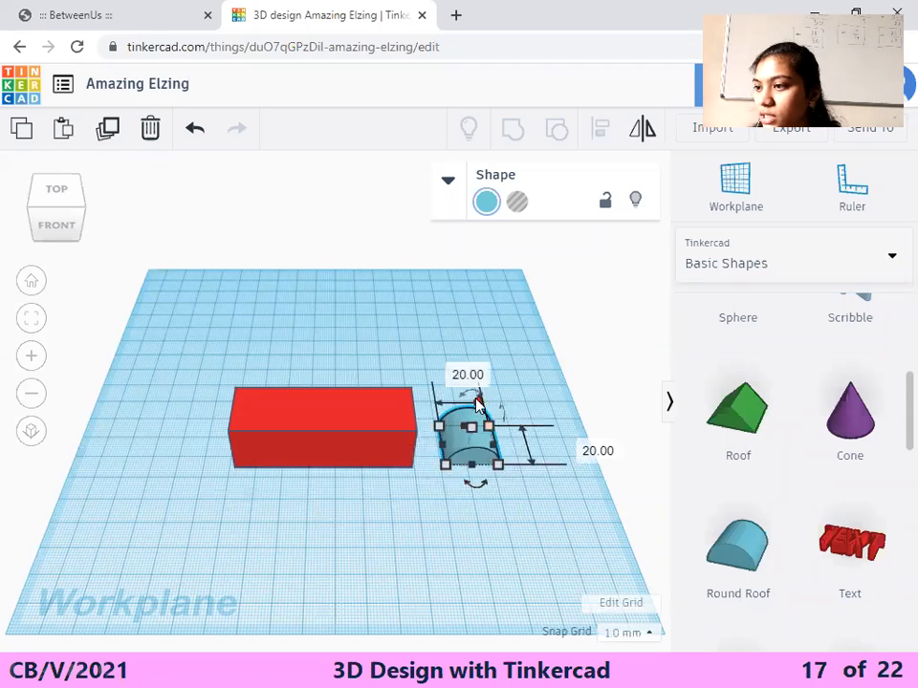
pyautogui.moveTo(459, 400); pyautogui.dragTo(478, 400)
pyautogui.click(472, 398)
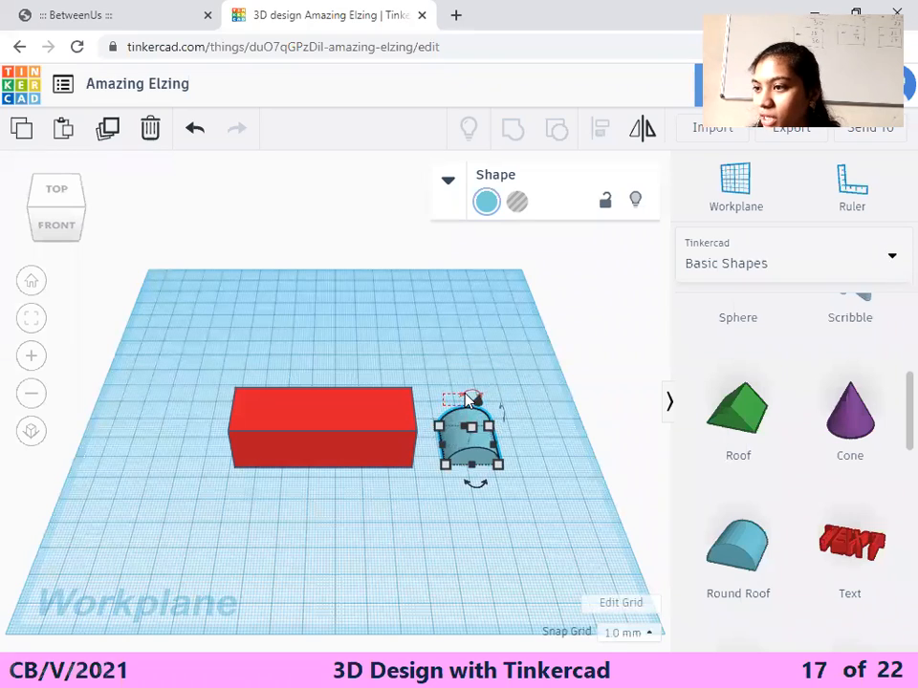
pyautogui.press('Escape')
pyautogui.click(465, 417)
pyautogui.click(475, 380)
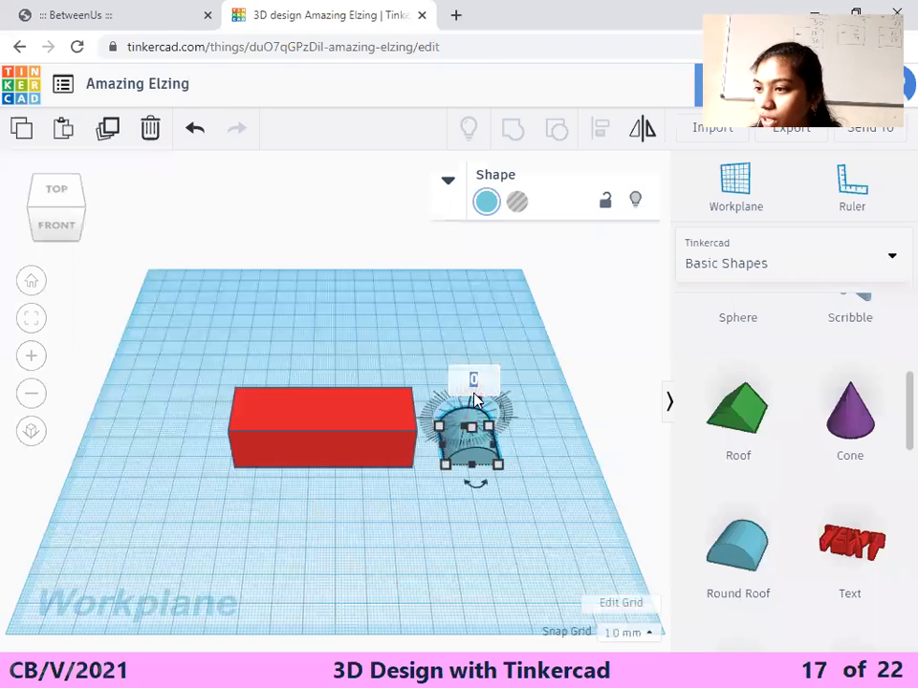
pyautogui.moveTo(455, 403); pyautogui.dragTo(518, 440)
pyautogui.moveTo(475, 465); pyautogui.dragTo(413, 436)
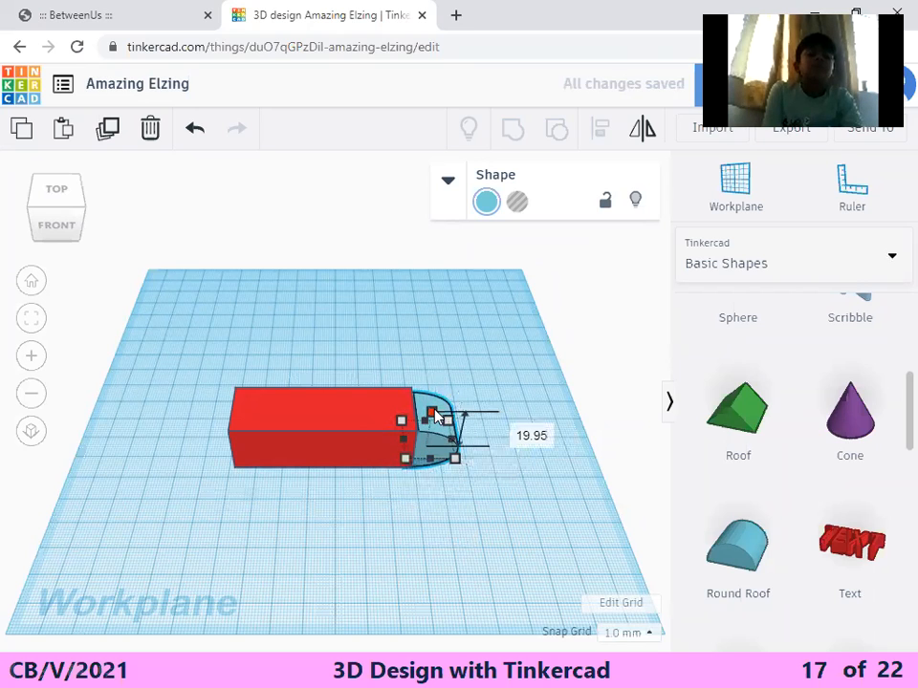
# Reduce the round roof's height to about 17.5 mm and adjust its position against the block's right end
pyautogui.moveTo(433, 414)
pyautogui.mouseDown()
pyautogui.moveTo(430, 396)
pyautogui.moveTo(426, 418)
pyautogui.moveTo(418, 415)
pyautogui.moveTo(426, 427)
pyautogui.mouseUp()
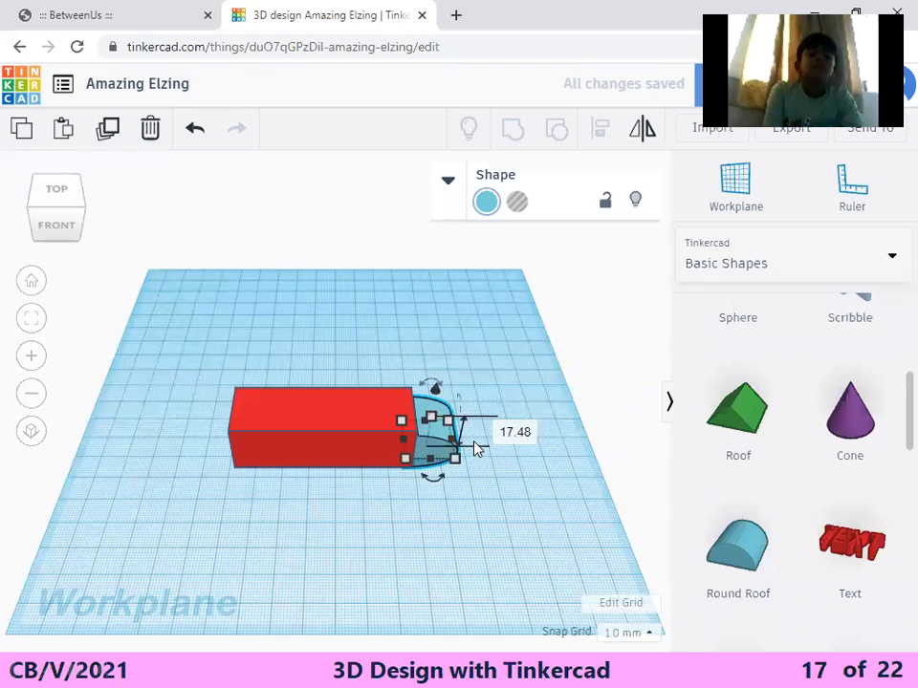
pyautogui.scroll(2, 465, 432)
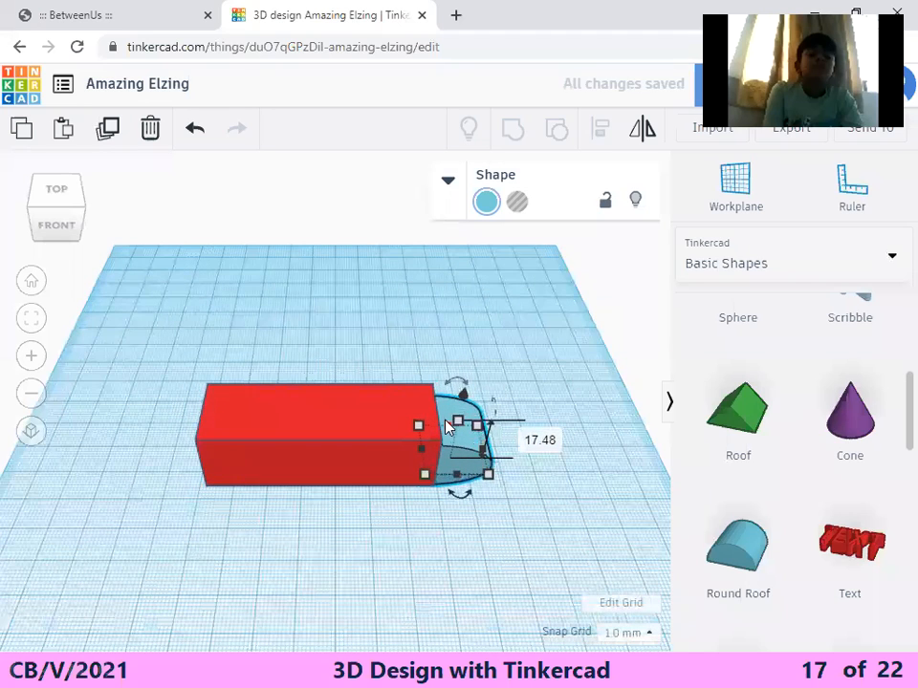
pyautogui.click(447, 417)
pyautogui.moveTo(447, 416)
pyautogui.mouseDown()
pyautogui.moveTo(442, 402)
pyautogui.moveTo(450, 413)
pyautogui.mouseUp()
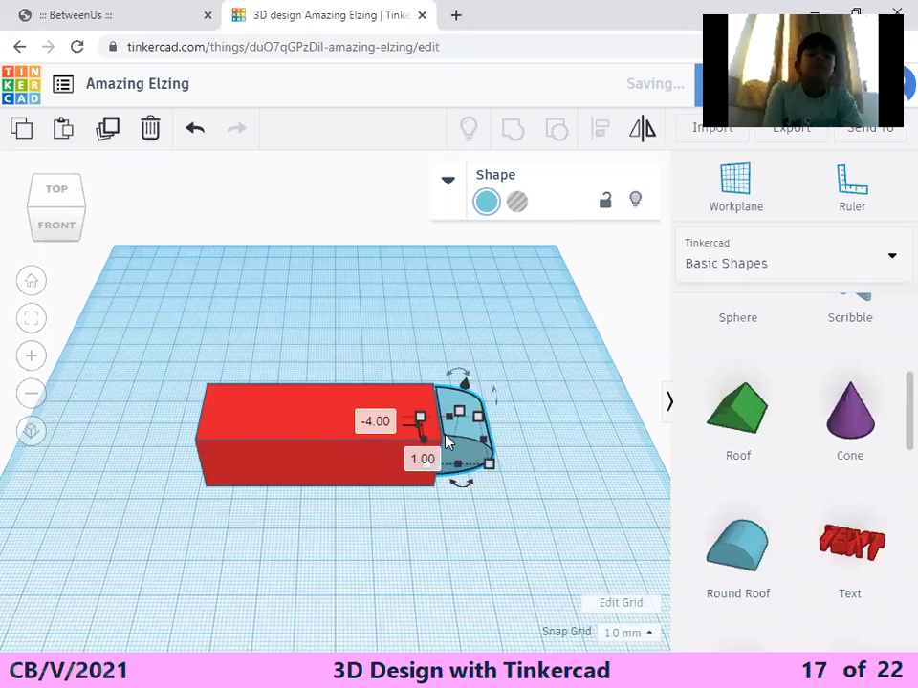
pyautogui.click(524, 478)
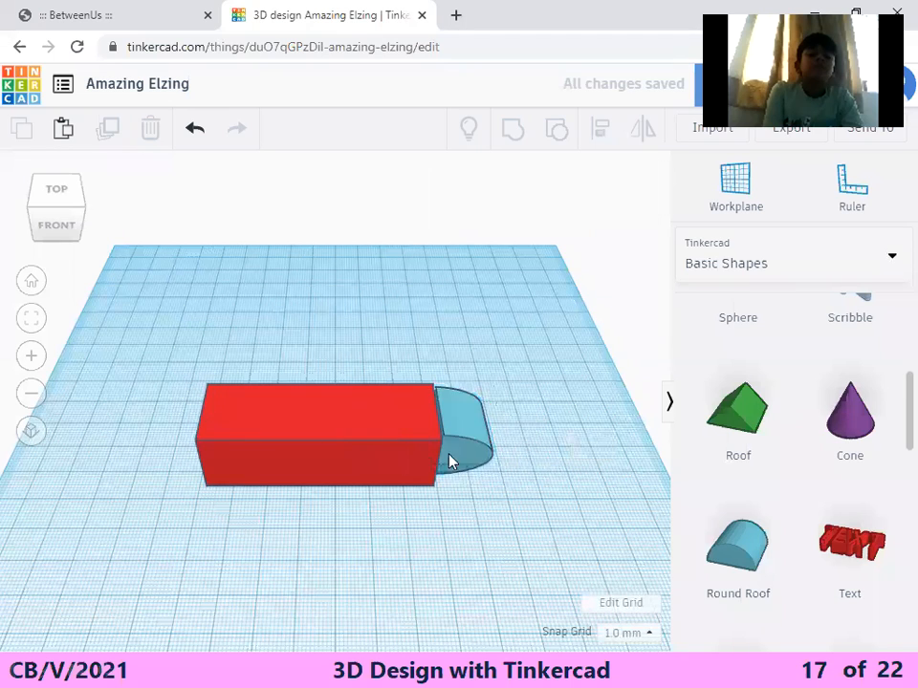
pyautogui.click(462, 442)
pyautogui.moveTo(463, 429)
pyautogui.mouseDown()
pyautogui.moveTo(424, 460)
pyautogui.moveTo(461, 436)
pyautogui.mouseUp()
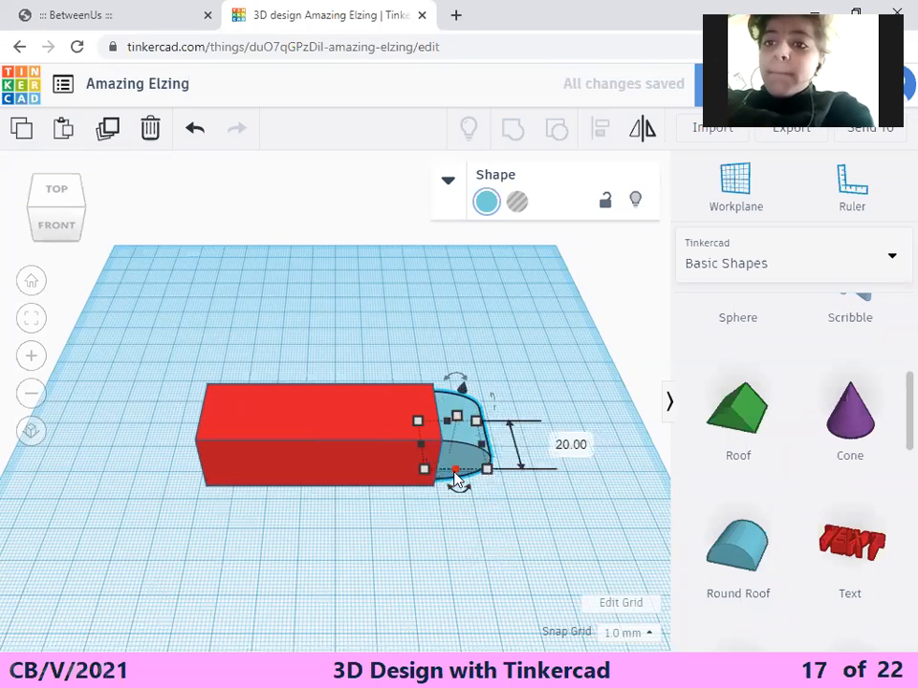
# Adjust the round roof's depth to fit the right end of the red block
pyautogui.moveTo(454, 473); pyautogui.dragTo(457, 436)
pyautogui.click(610, 540)
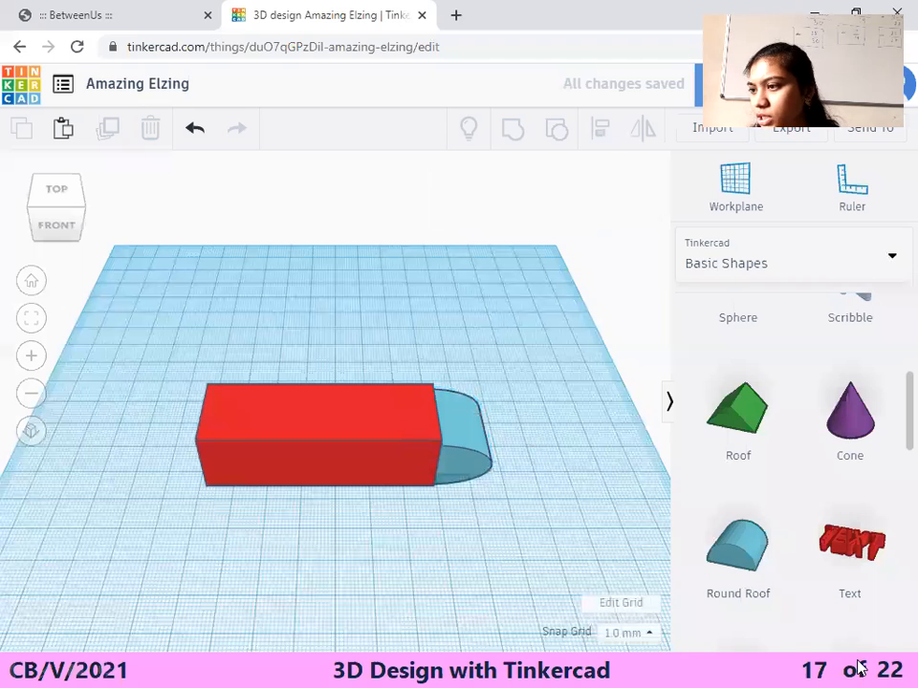
# Duplicate the round roof and move the copy about 42 mm to the right and 14 mm back
pyautogui.click(461, 436)
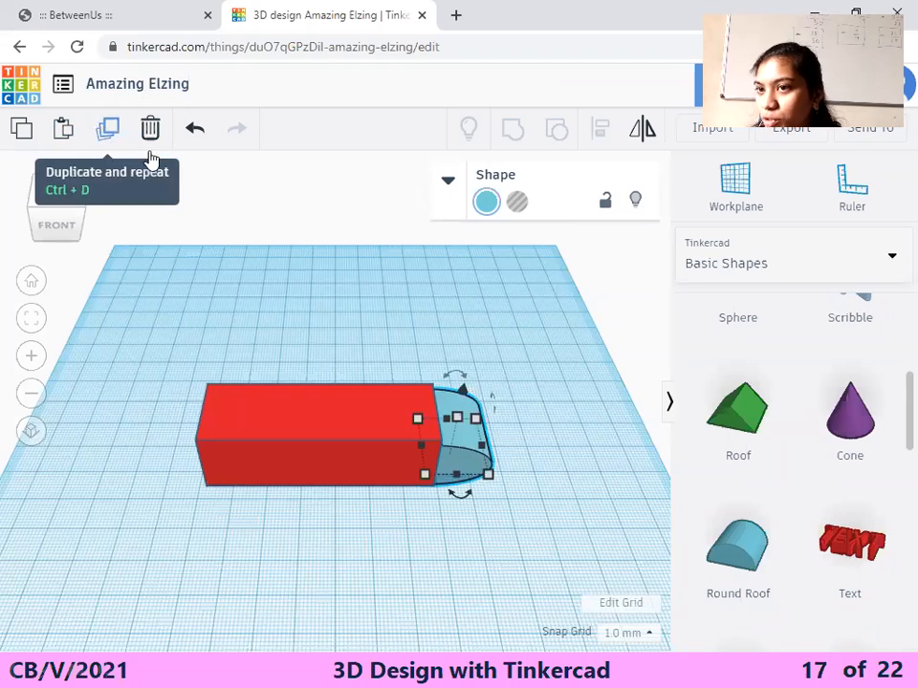
pyautogui.hotkey('ctrl', 'd')
pyautogui.moveTo(461, 441); pyautogui.dragTo(585, 402)
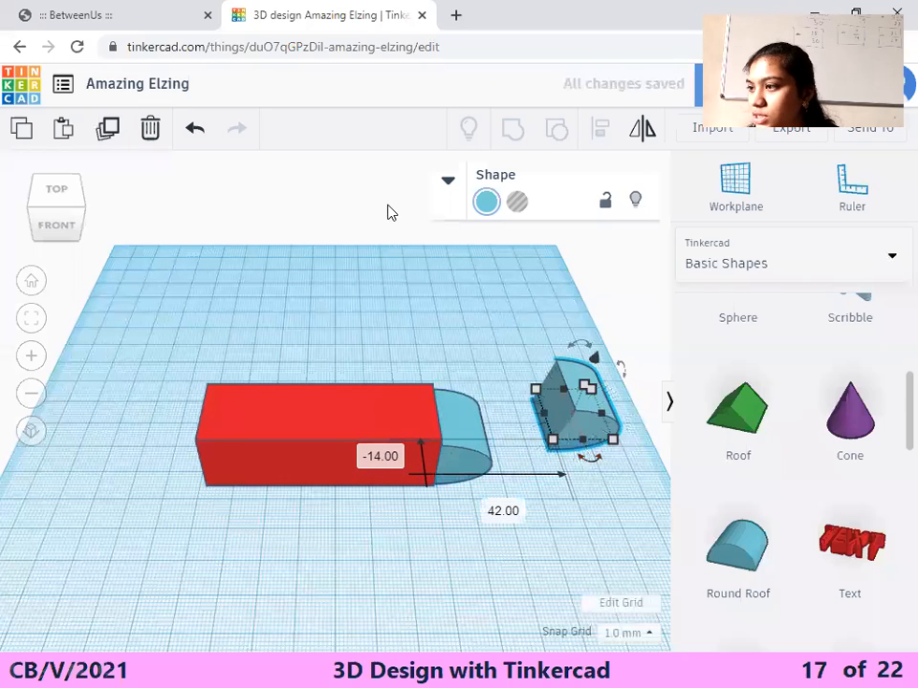
# Mirror the copied round roof left to right and move it against the block's left end
pyautogui.click(641, 132)
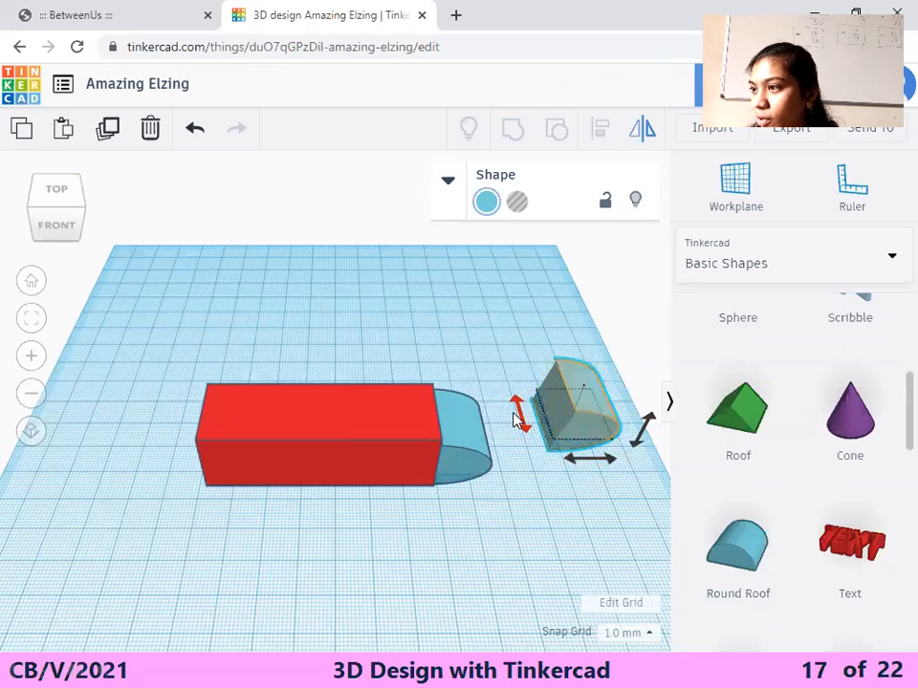
pyautogui.click(585, 460)
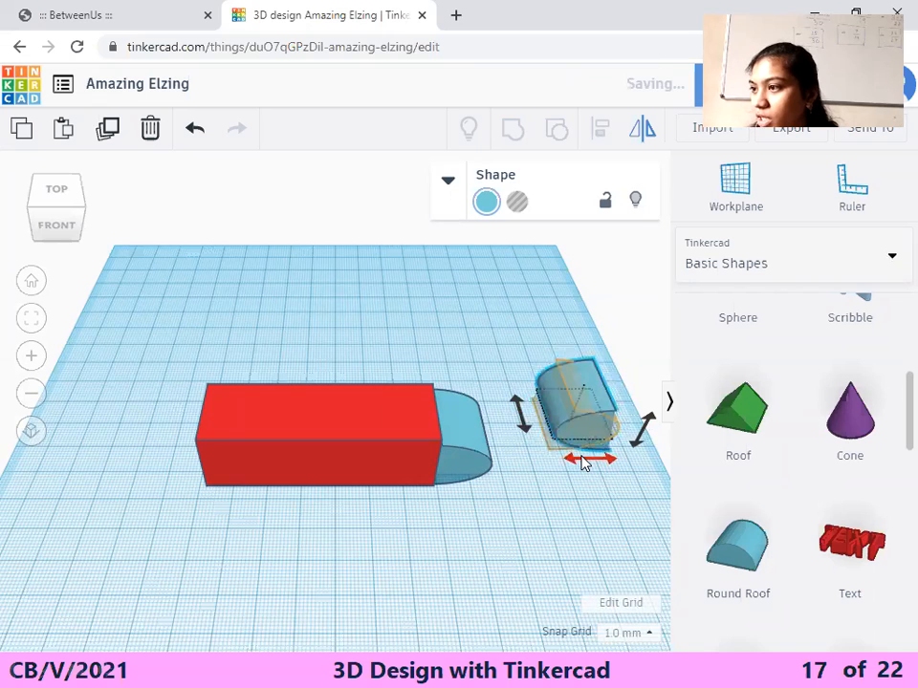
pyautogui.moveTo(570, 407); pyautogui.dragTo(181, 432)
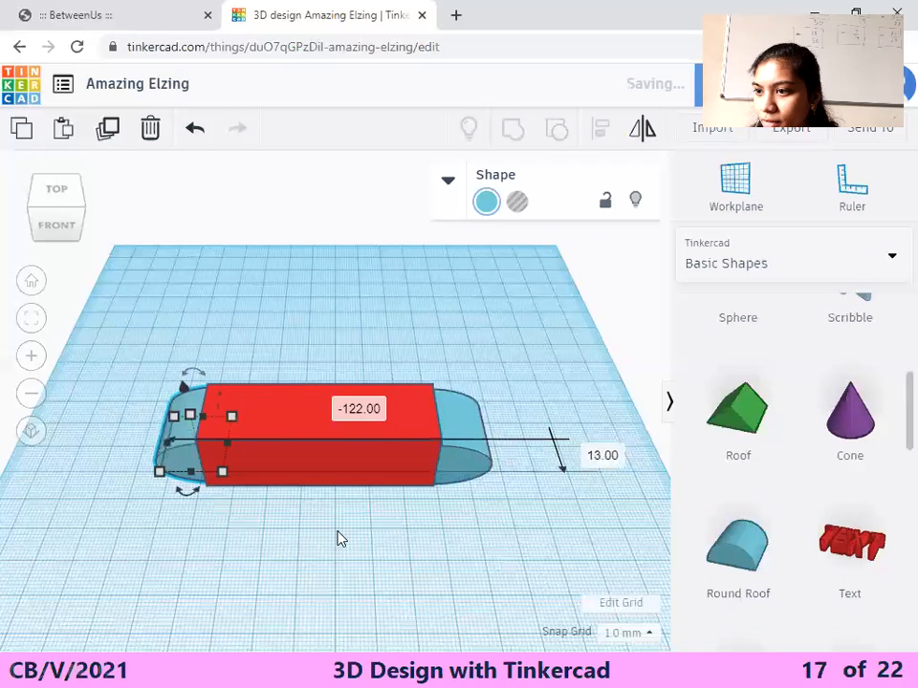
pyautogui.click(614, 564)
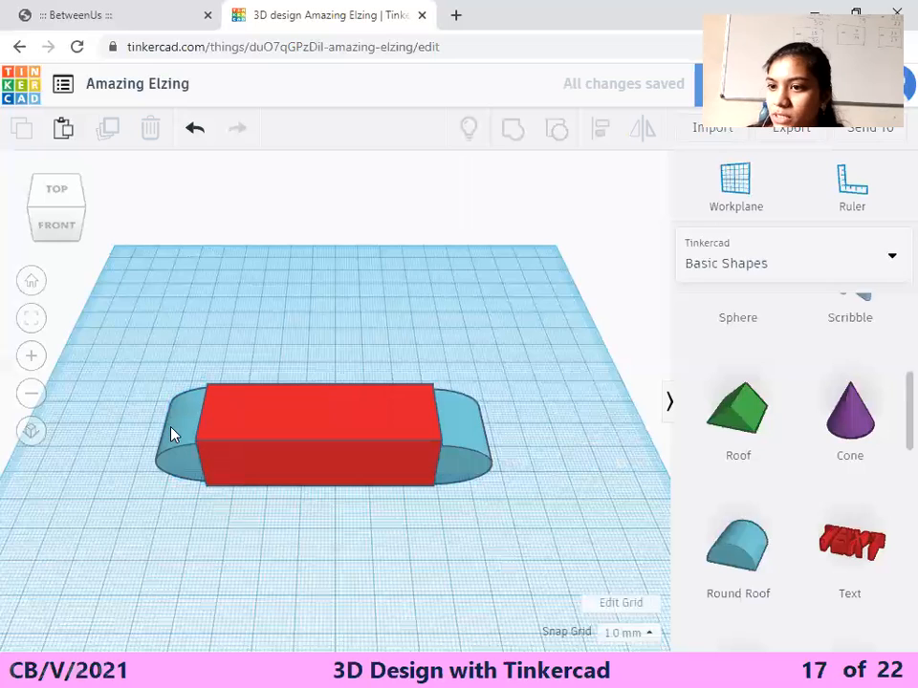
pyautogui.moveTo(172, 438); pyautogui.dragTo(164, 438)
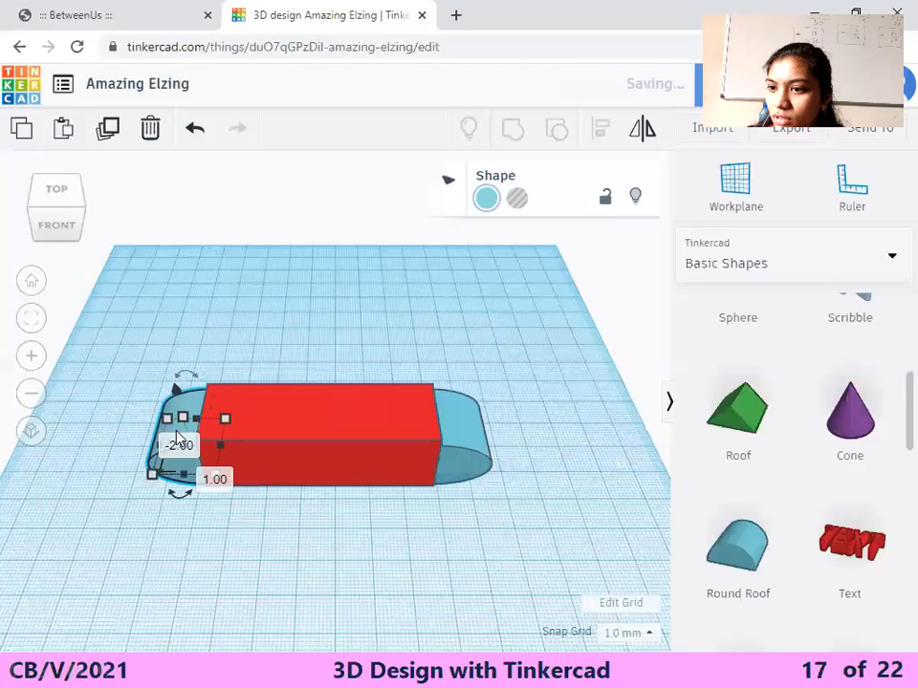
pyautogui.click(413, 575)
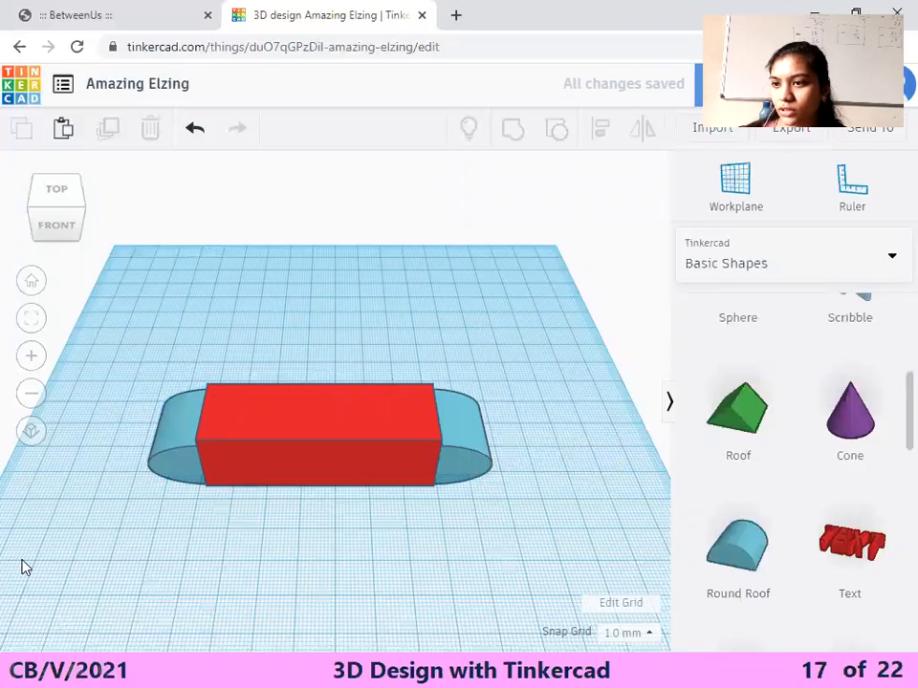
# Adjust the left round roof to fit the block's end and raise the right round roof's height to about 18.5 mm
pyautogui.click(186, 432)
pyautogui.moveTo(175, 412); pyautogui.dragTo(184, 438)
pyautogui.moveTo(463, 441); pyautogui.dragTo(456, 421)
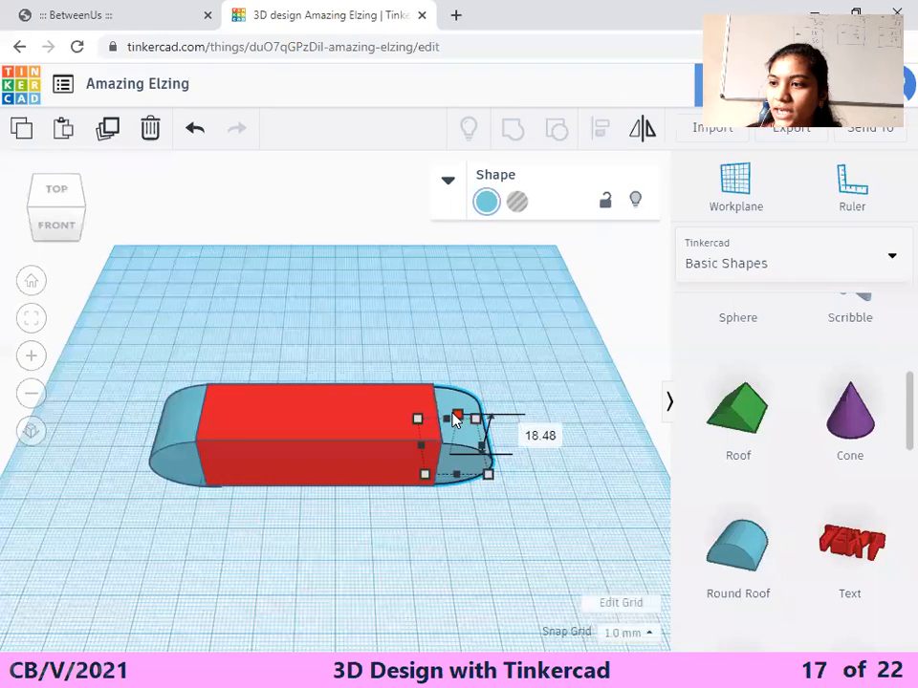
pyautogui.click(550, 546)
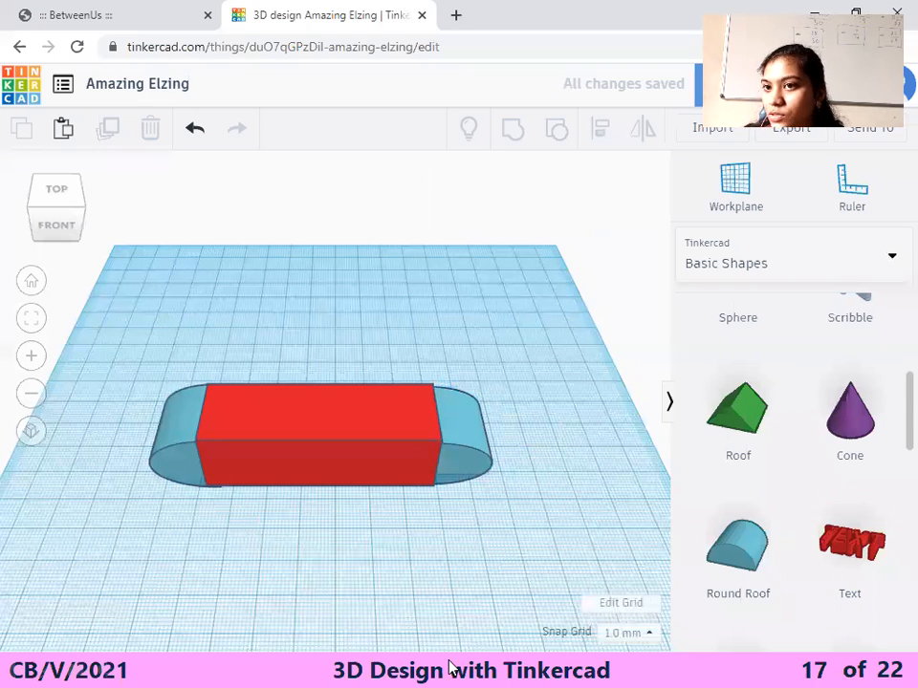
# Move the left round roof about 11 mm back and the right round roof about 15 mm back
pyautogui.click(57, 226)
pyautogui.moveTo(58, 227); pyautogui.dragTo(56, 241)
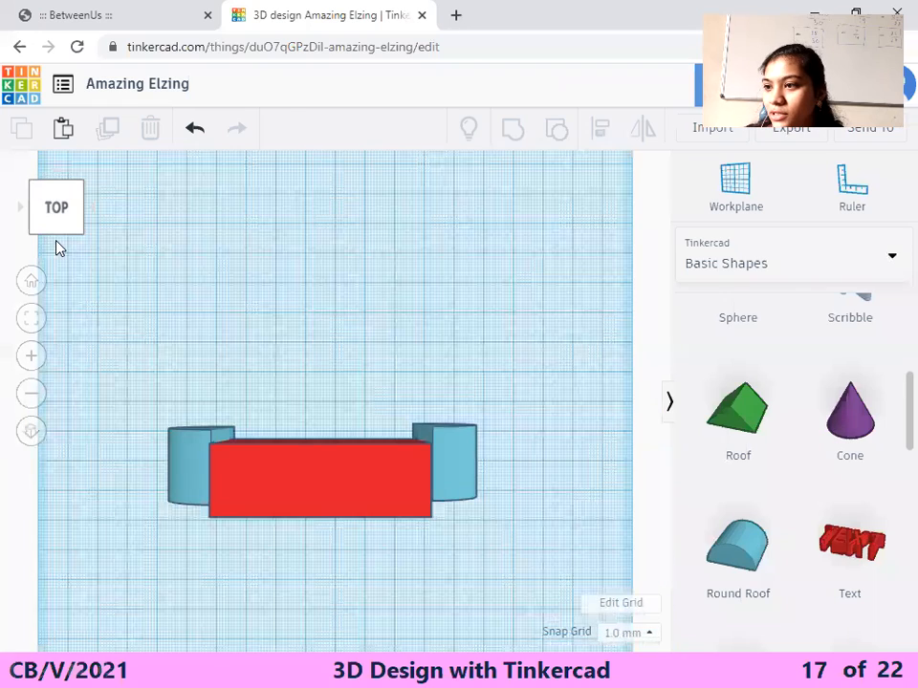
pyautogui.click(60, 235)
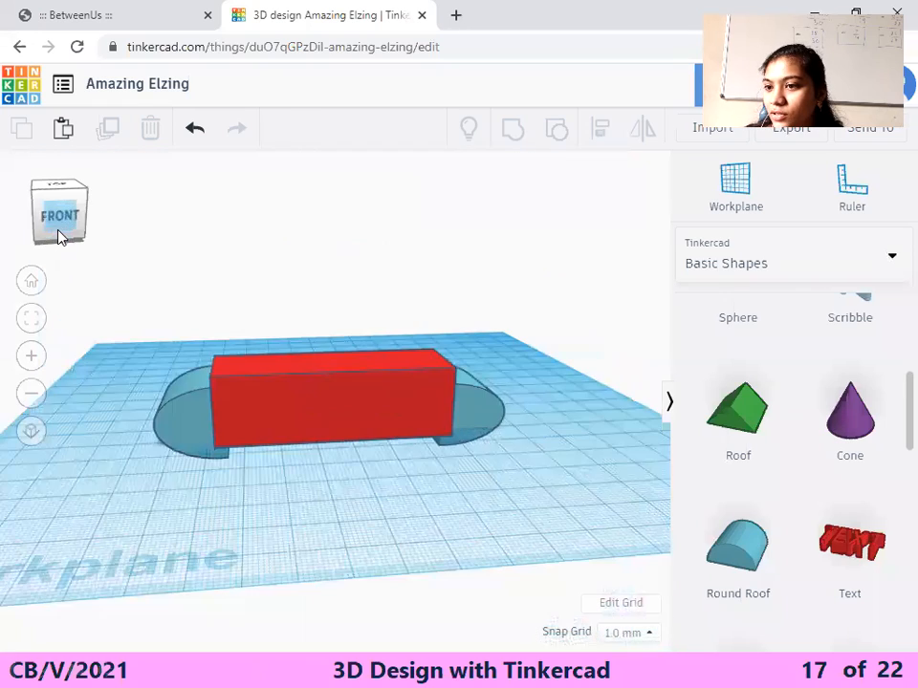
pyautogui.click(185, 424)
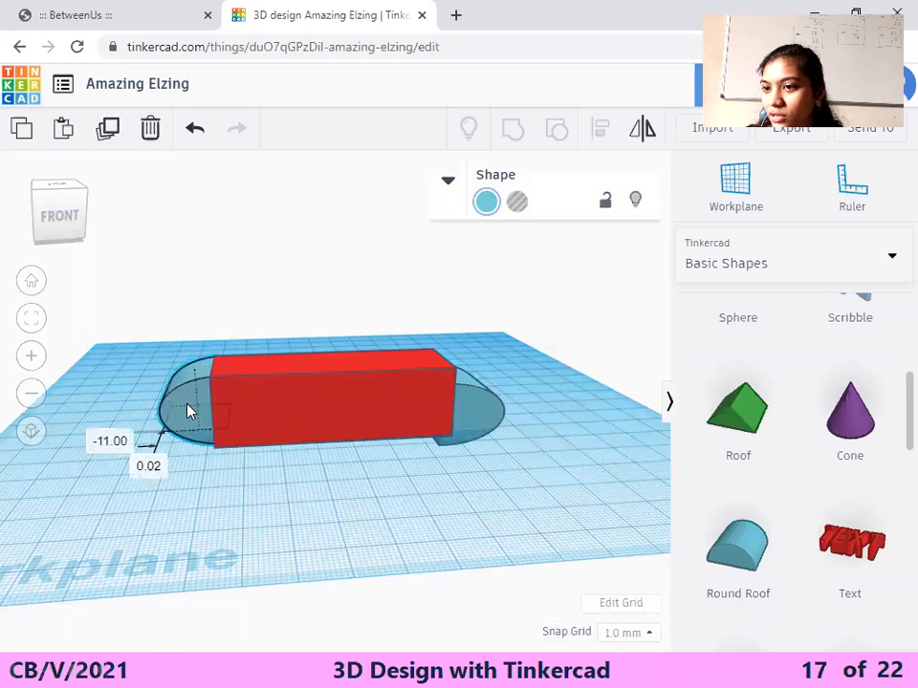
pyautogui.moveTo(499, 434); pyautogui.dragTo(477, 412)
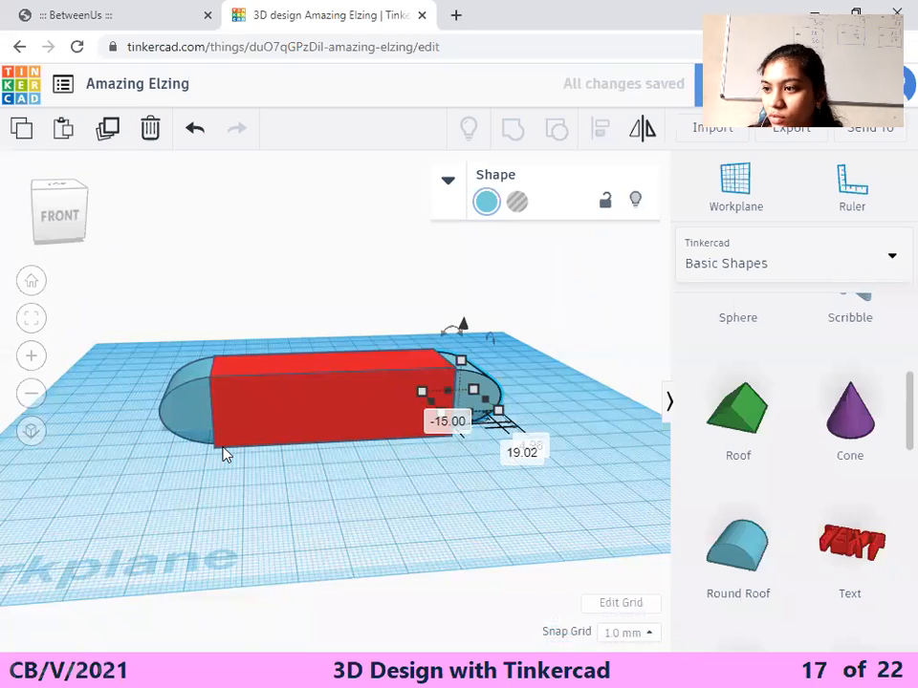
# Bring the left round roof about 10 mm forward and readjust both round roofs against the block's ends
pyautogui.click(56, 188)
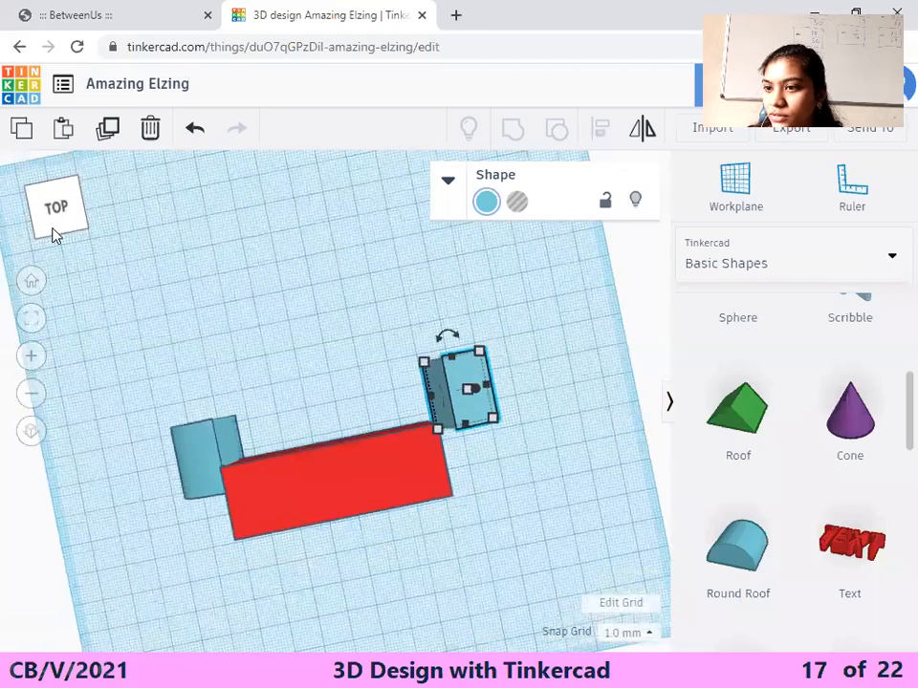
pyautogui.click(58, 231)
pyautogui.moveTo(58, 222)
pyautogui.mouseDown()
pyautogui.moveTo(41, 220)
pyautogui.moveTo(52, 225)
pyautogui.mouseUp()
pyautogui.click(54, 224)
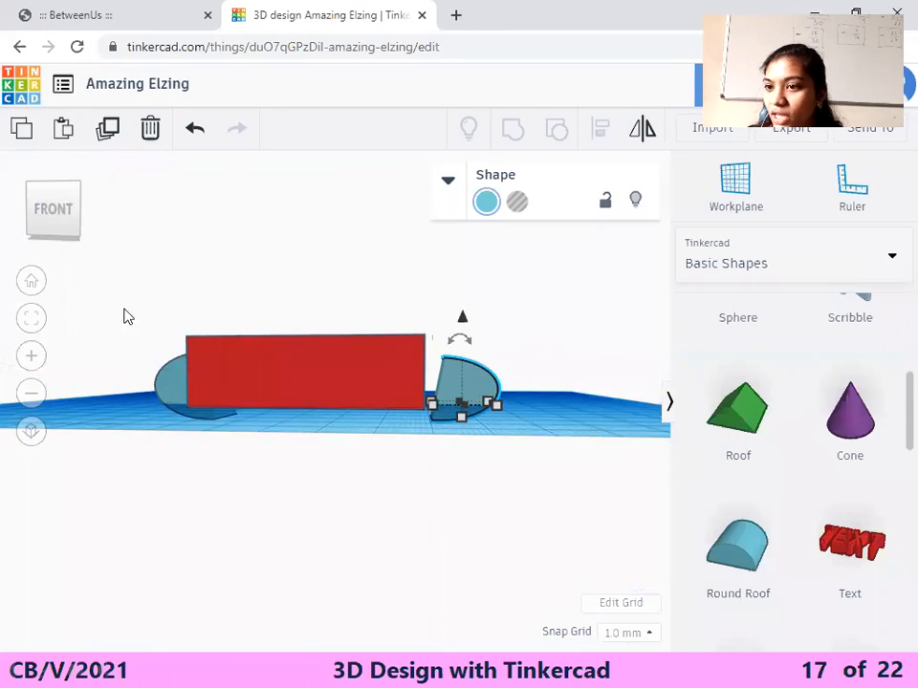
pyautogui.moveTo(52, 212); pyautogui.dragTo(59, 225)
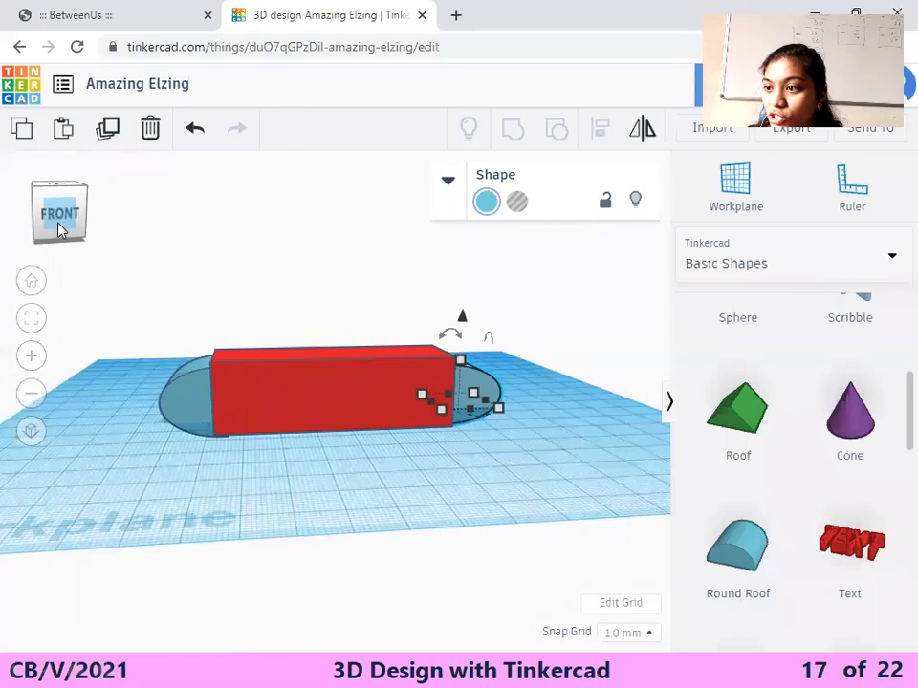
pyautogui.click(174, 411)
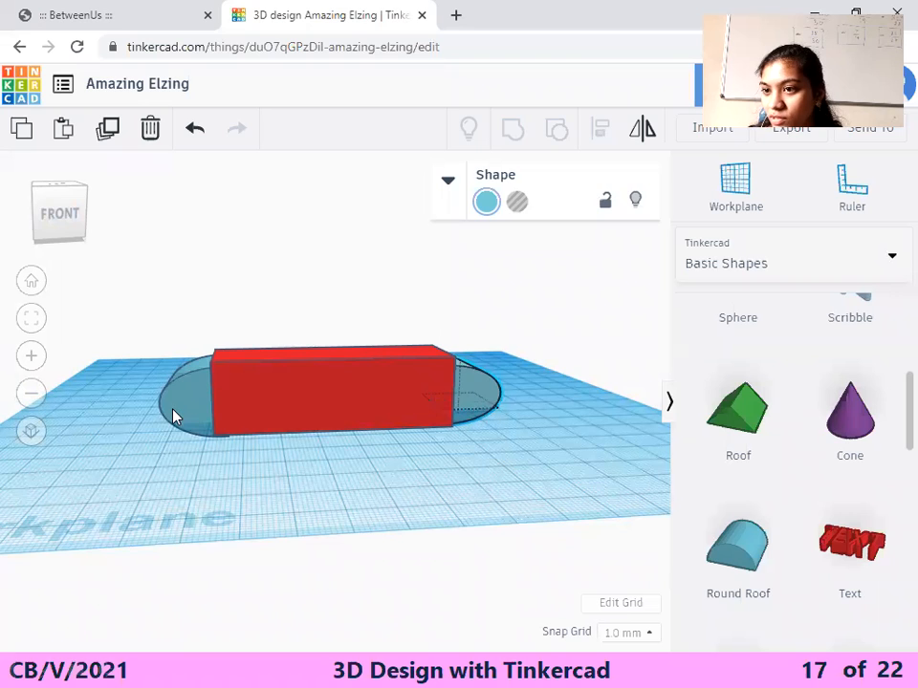
pyautogui.click(182, 413)
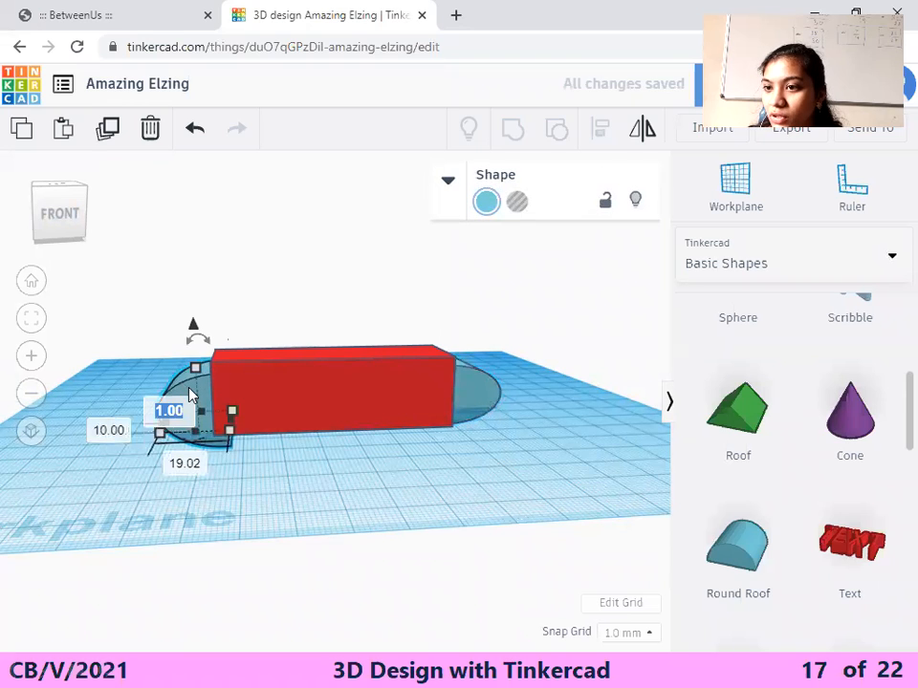
pyautogui.click(188, 388)
pyautogui.click(195, 370)
pyautogui.moveTo(205, 392)
pyautogui.mouseDown()
pyautogui.moveTo(202, 378)
pyautogui.moveTo(200, 392)
pyautogui.mouseUp()
pyautogui.moveTo(463, 411); pyautogui.dragTo(473, 394)
pyautogui.click(512, 478)
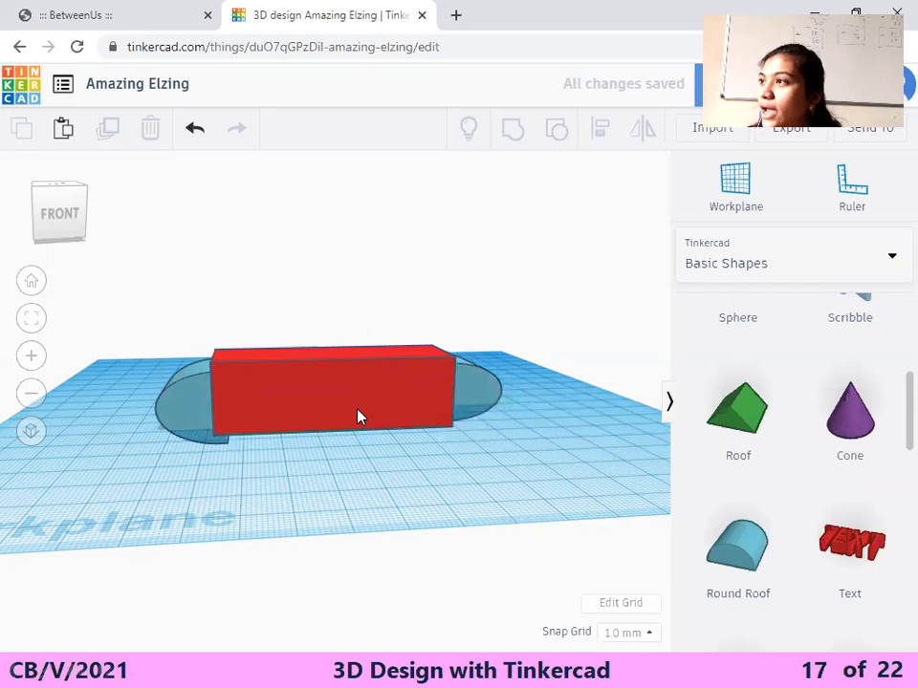
pyautogui.hotkey('alt', 'Tab')
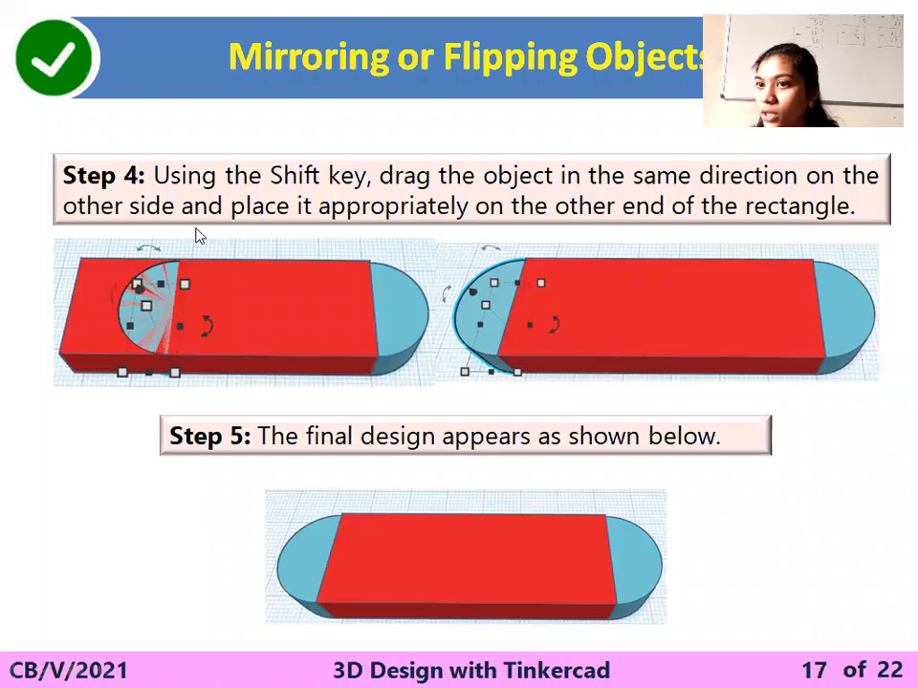
pyautogui.hotkey('alt', 'Tab')
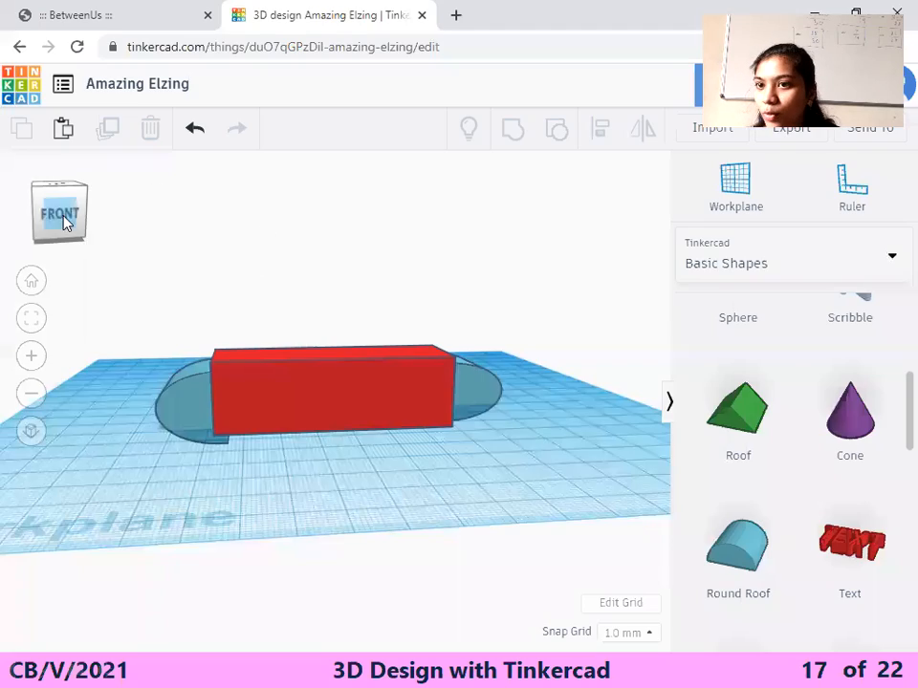
# Move the right round roof about 24 mm forward and 9 mm left, and the left one about 9 mm forward, flush with the block
pyautogui.click(63, 219)
pyautogui.moveTo(462, 334); pyautogui.dragTo(462, 418)
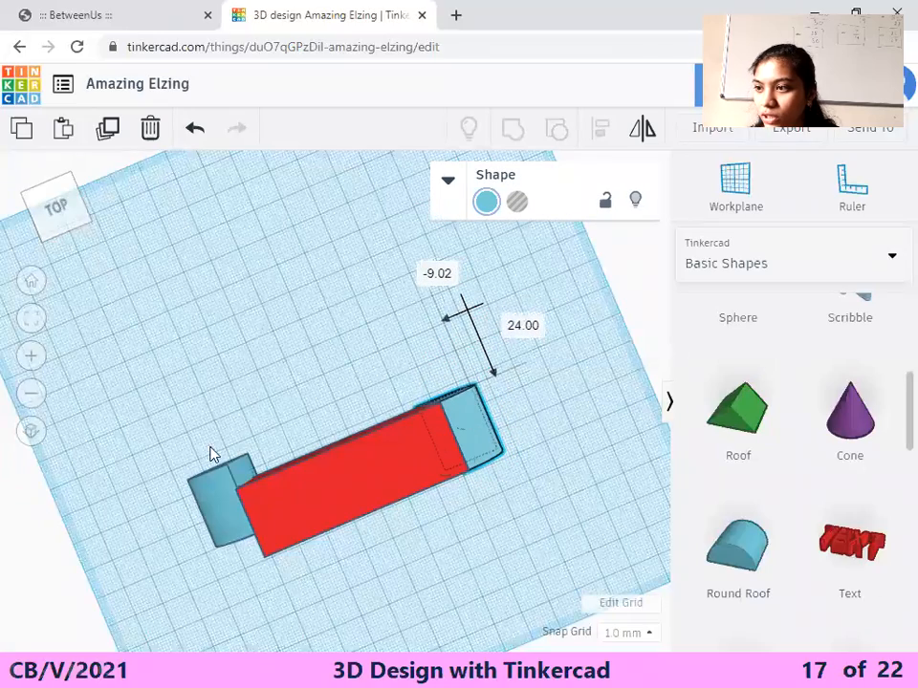
pyautogui.moveTo(219, 525); pyautogui.dragTo(222, 533)
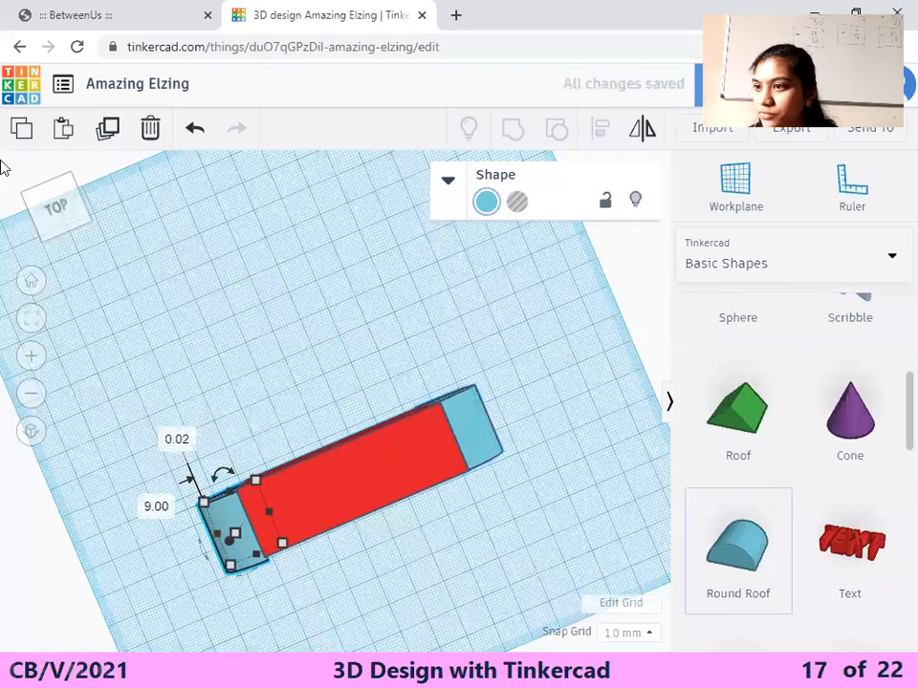
# Nudge the left and right round roofs slightly so they sit closely against the block's ends
pyautogui.click(73, 207)
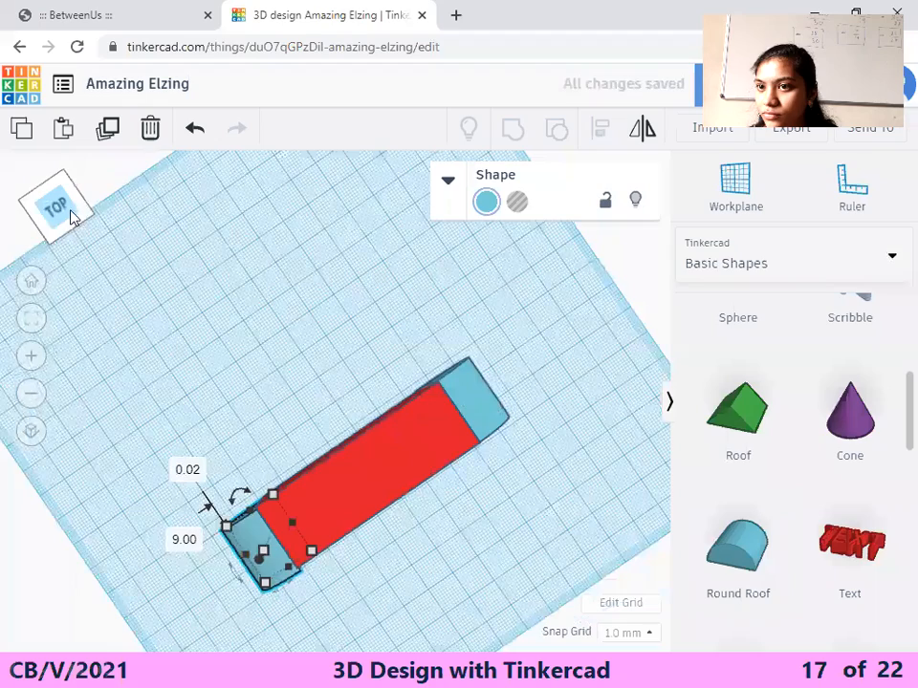
pyautogui.moveTo(32, 209)
pyautogui.mouseDown()
pyautogui.moveTo(28, 193)
pyautogui.moveTo(9, 209)
pyautogui.moveTo(28, 224)
pyautogui.mouseUp()
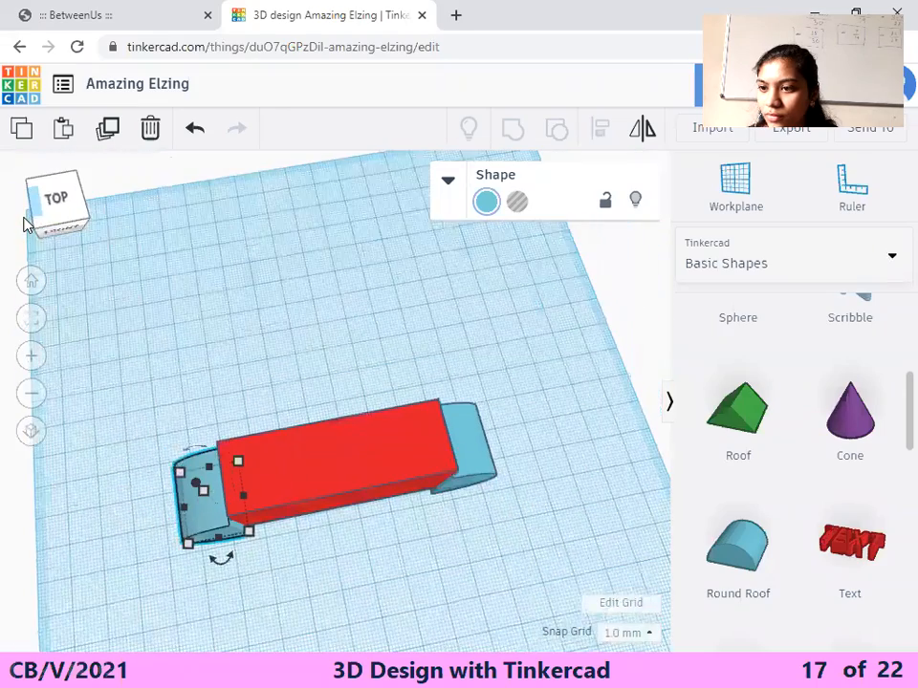
pyautogui.click(31, 357)
pyautogui.moveTo(156, 538); pyautogui.dragTo(172, 535)
pyautogui.moveTo(494, 471); pyautogui.dragTo(500, 468)
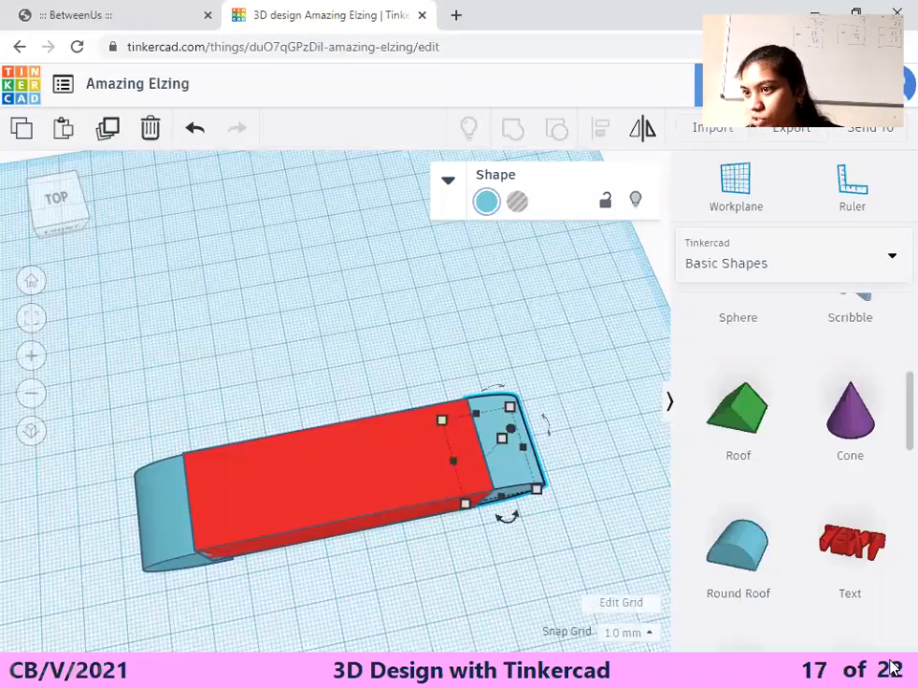
pyautogui.hotkey('alt', 'Tab')
pyautogui.scroll(1, 786, 407)
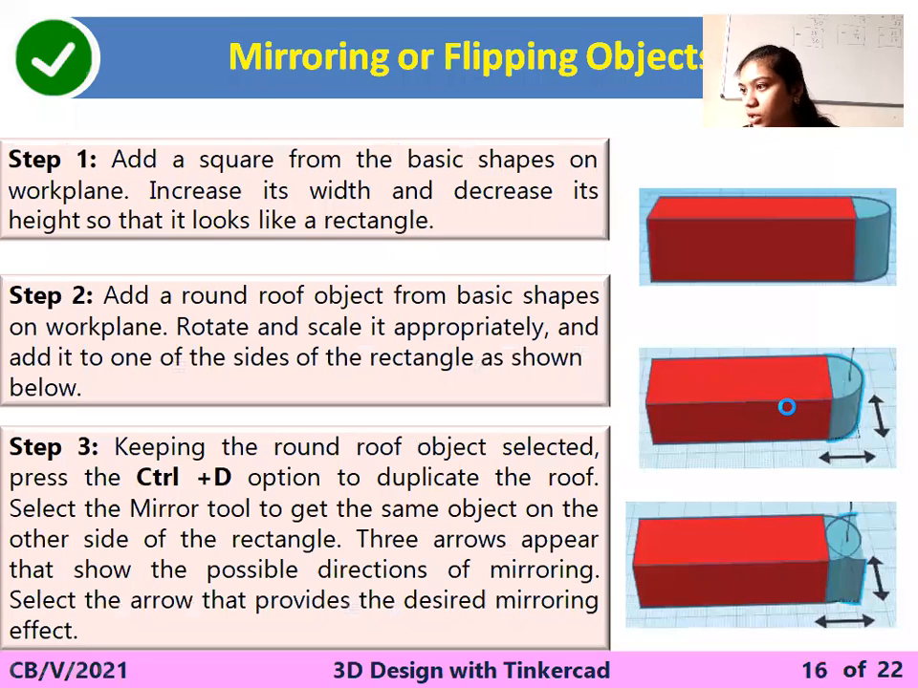
pyautogui.scroll(1, 787, 407)
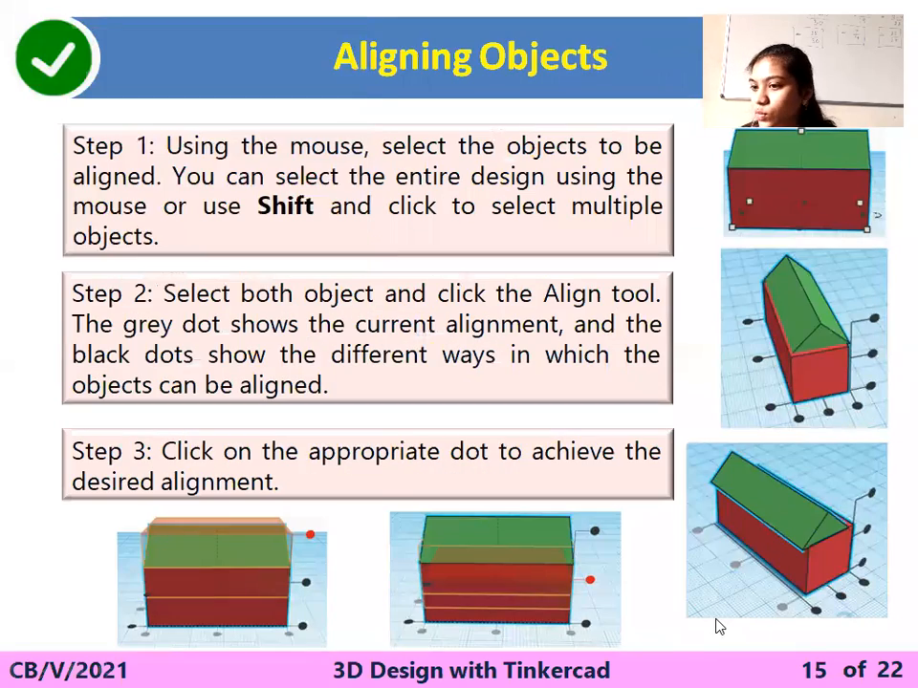
pyautogui.scroll(1, 719, 627)
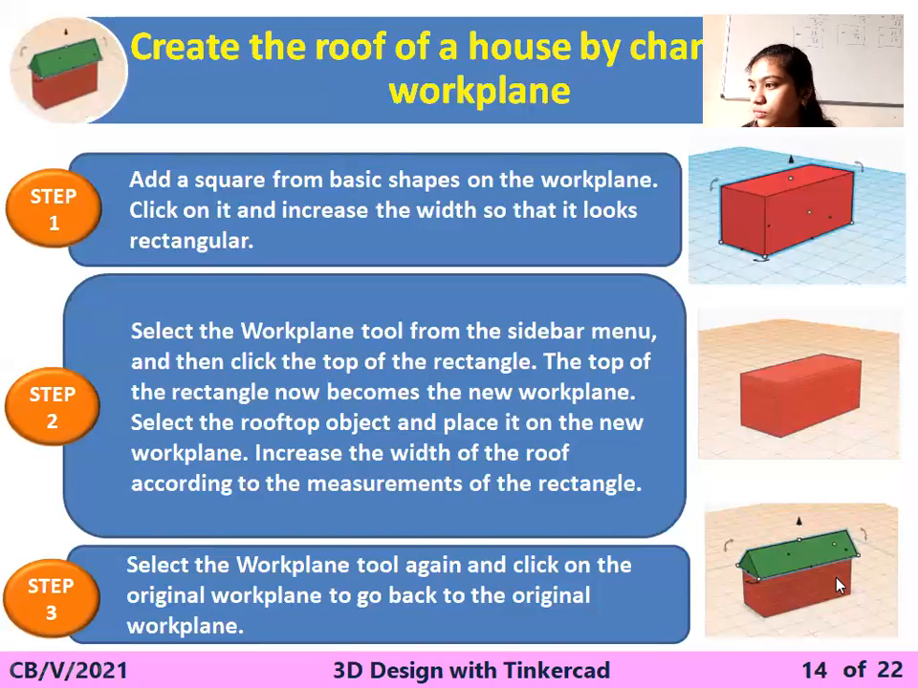
pyautogui.scroll(-1, 837, 585)
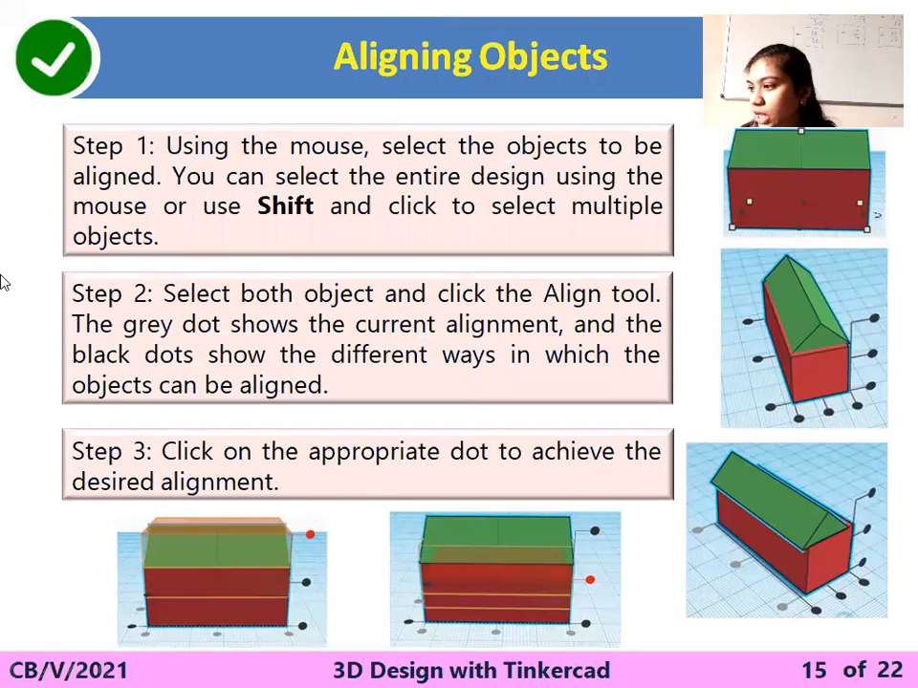
pyautogui.scroll(-1, 660, 407)
pyautogui.scroll(-1, 749, 378)
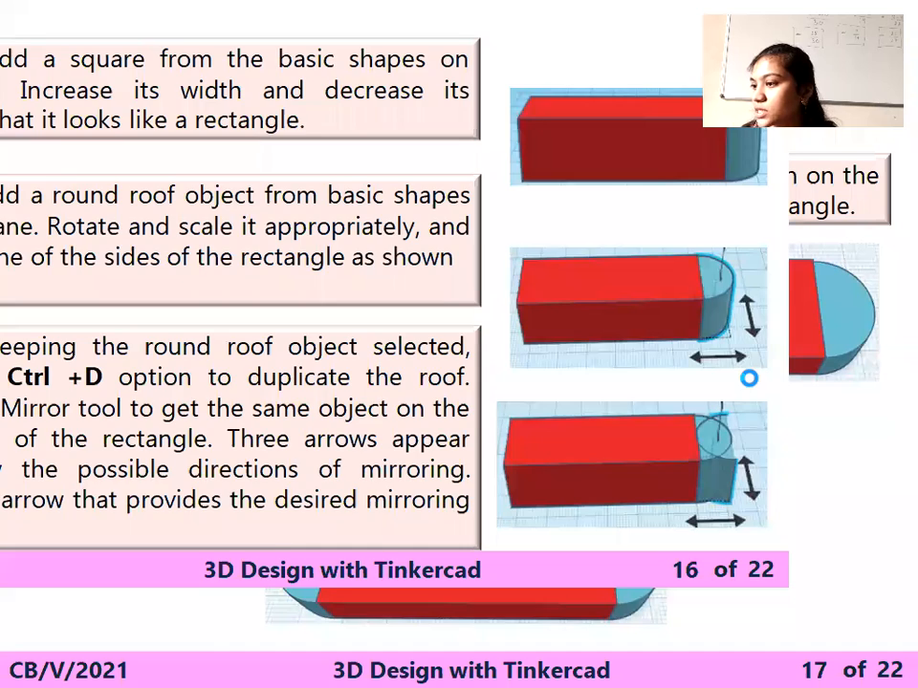